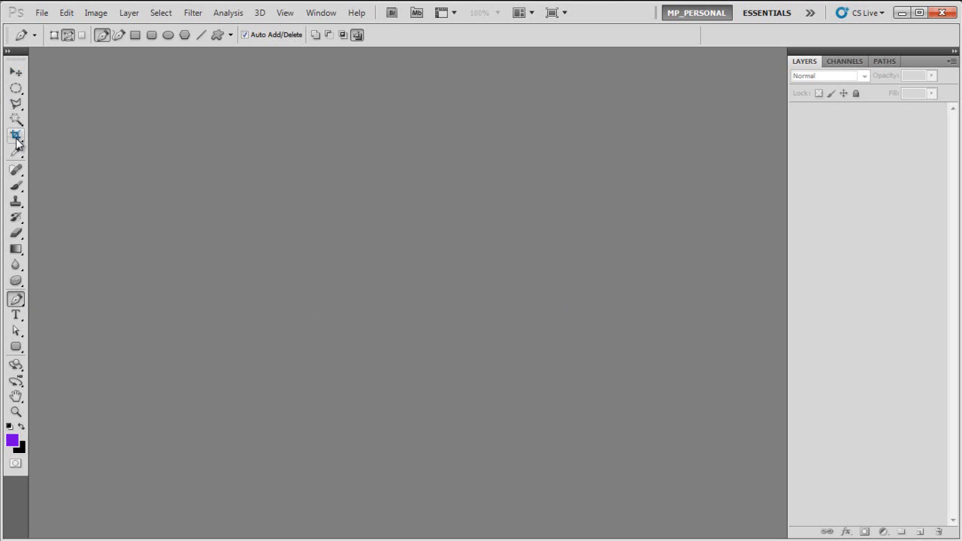
- Create a new white 800 by 600 pixel RGB document named Pen-Tool at 72 pixels/inch
{"action": "left_click", "coordinate": [42, 12]}
{"action": "left_click", "coordinate": [72, 29]}
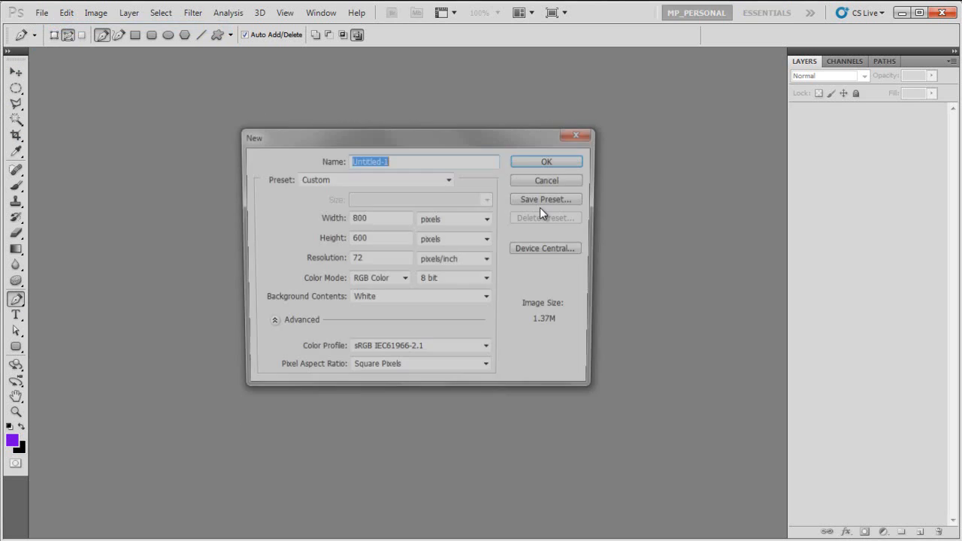
{"action": "key", "text": "Tab"}
{"action": "left_click", "coordinate": [382, 238]}
{"action": "left_click_drag", "start_coordinate": [383, 237], "coordinate": [260, 227]}
{"action": "left_click_drag", "start_coordinate": [480, 158], "coordinate": [129, 158]}
{"action": "type", "text": "P"}
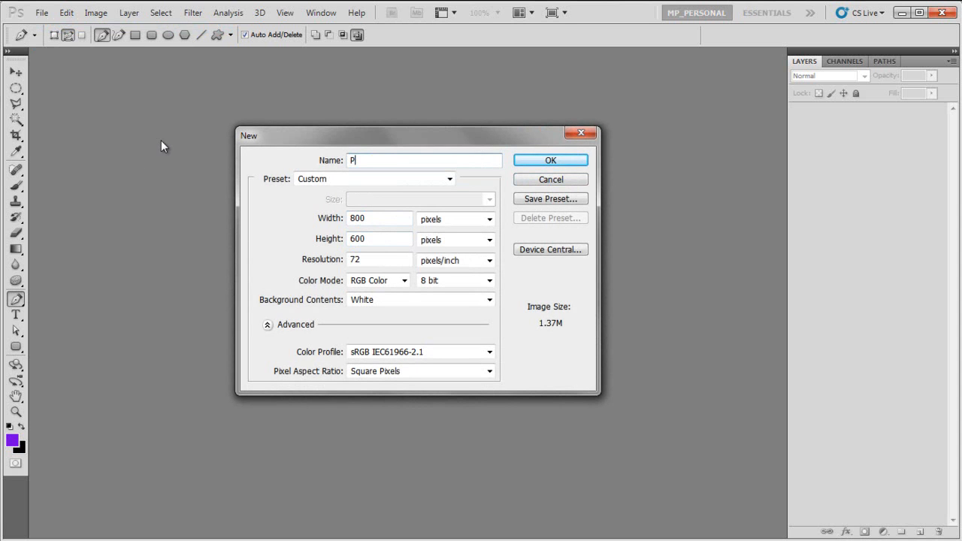
{"action": "type", "text": "en-tool"}
{"action": "key", "text": "BackSpace"}
{"action": "key", "text": "BackSpace"}
{"action": "key", "text": "BackSpace"}
{"action": "key", "text": "BackSpace"}
{"action": "type", "text": "Tool"}
{"action": "left_click", "coordinate": [550, 161]}
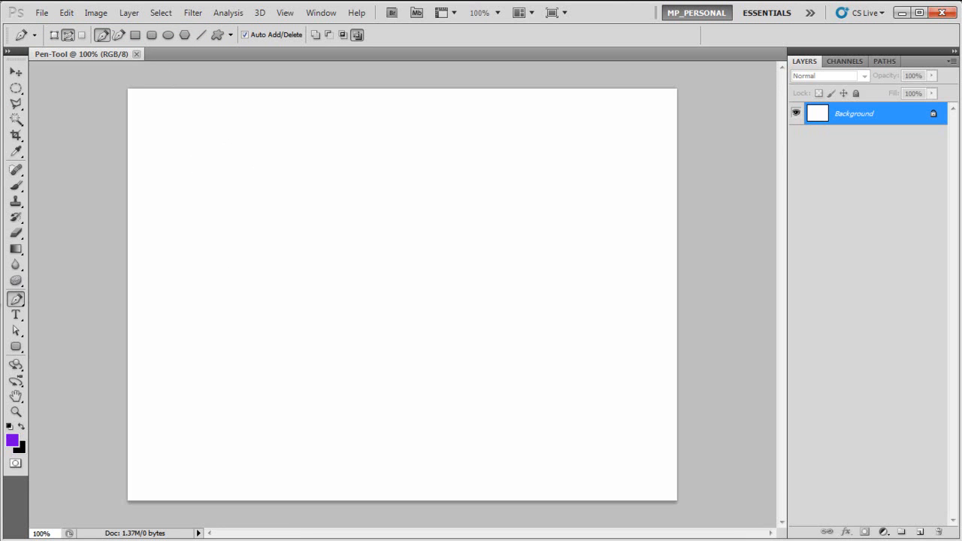
- Examine the tools grouped with the Pen tool and those grouped with the Direct Selection tool
{"action": "right_click", "coordinate": [14, 300]}
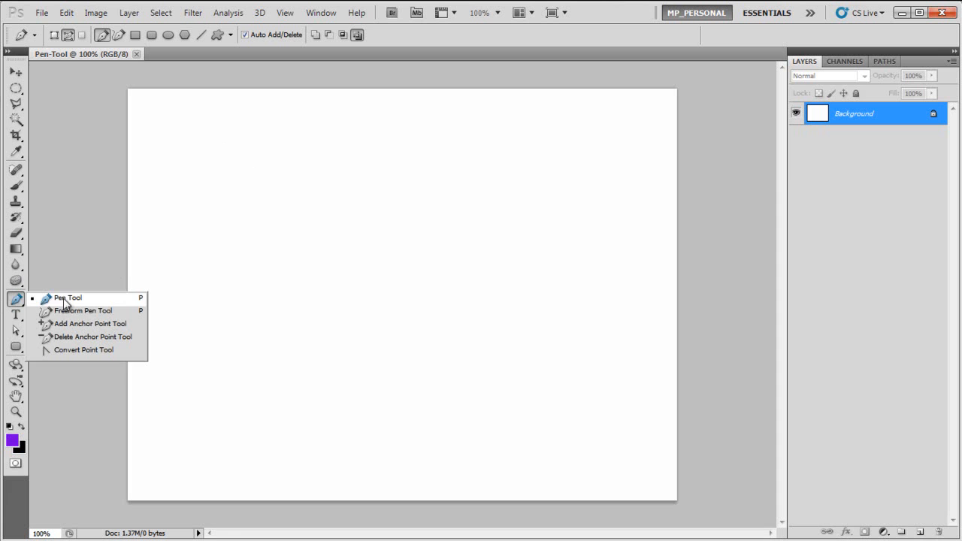
{"action": "left_click", "coordinate": [64, 301]}
{"action": "right_click", "coordinate": [16, 302]}
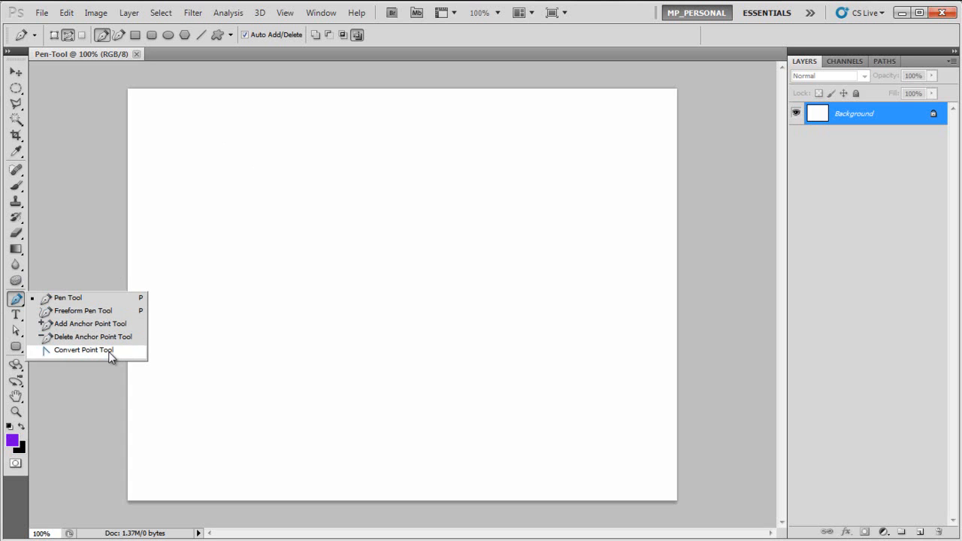
{"action": "left_click", "coordinate": [112, 300]}
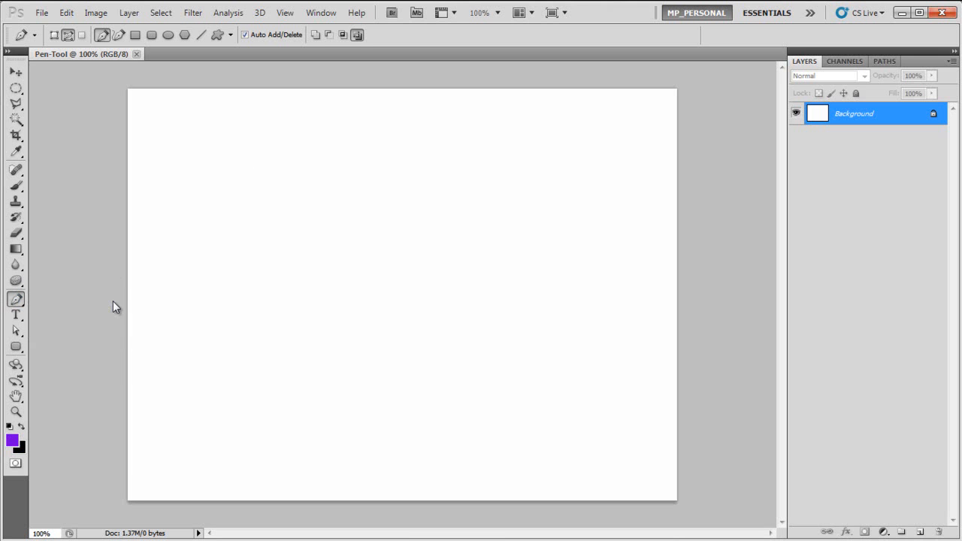
{"action": "left_click", "coordinate": [18, 300]}
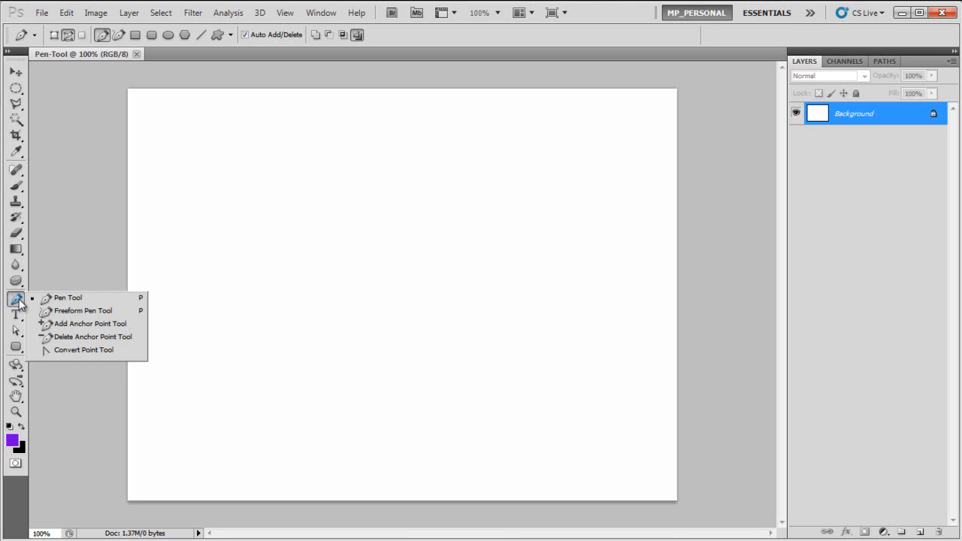
{"action": "left_click", "coordinate": [94, 301]}
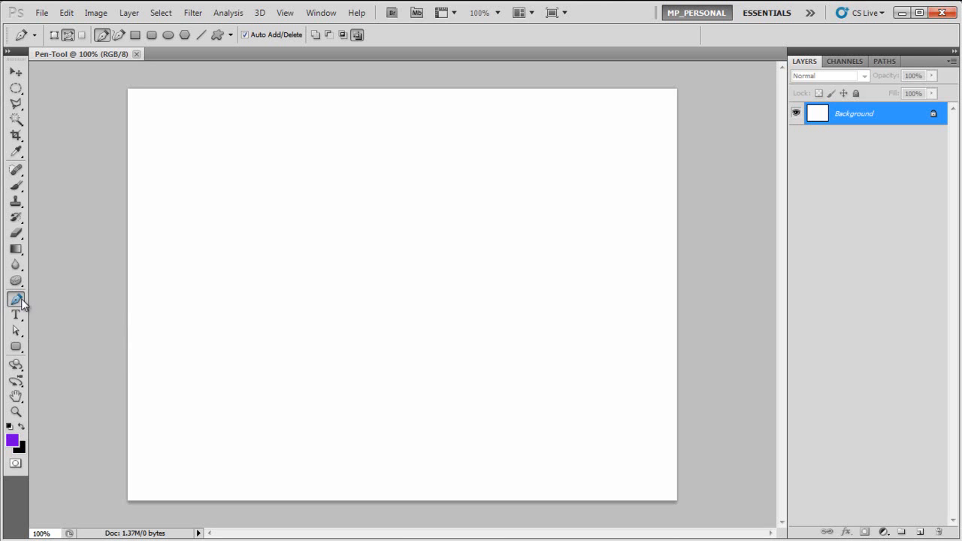
{"action": "left_click", "coordinate": [17, 301]}
{"action": "left_click", "coordinate": [64, 302]}
{"action": "left_click", "coordinate": [16, 331]}
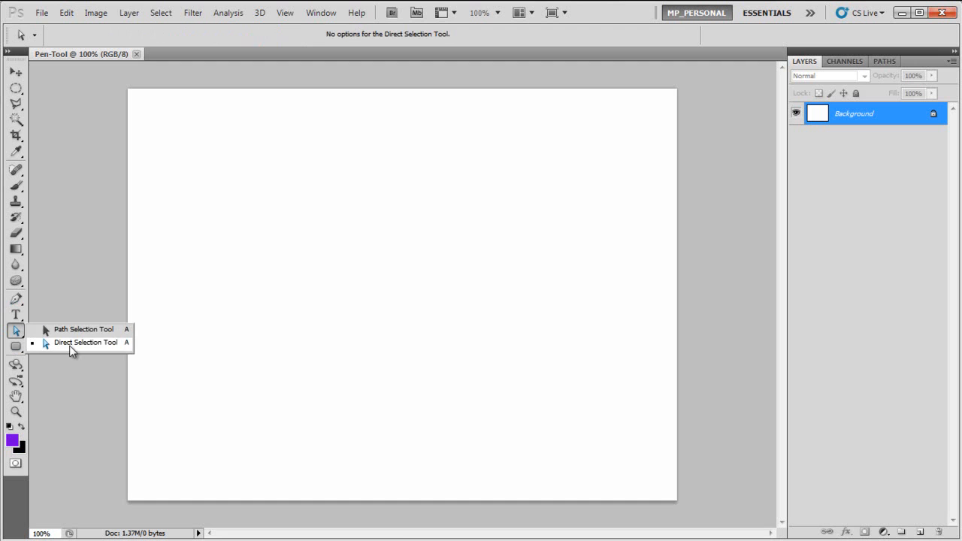
{"action": "left_click", "coordinate": [70, 345]}
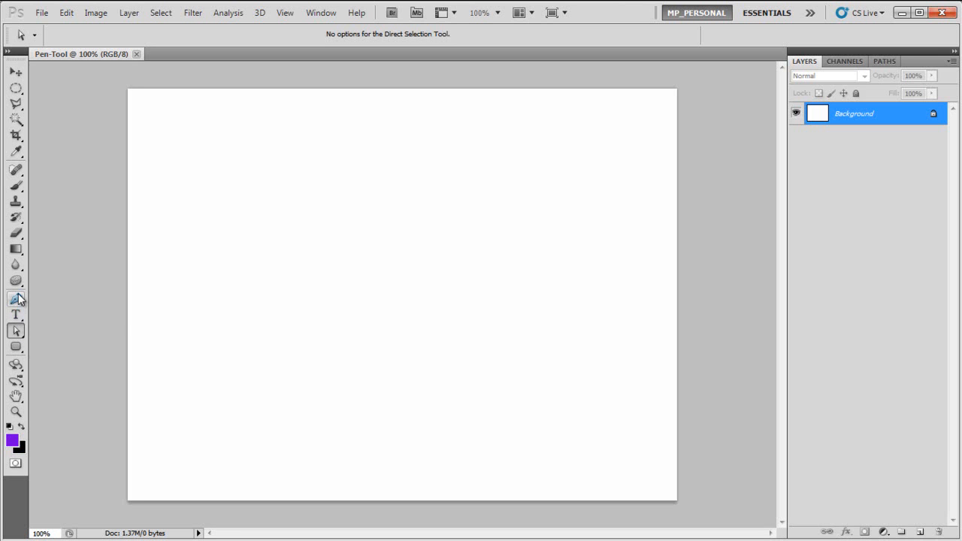
{"action": "left_click_drag", "start_coordinate": [15, 301], "coordinate": [75, 301]}
{"action": "left_click", "coordinate": [16, 333]}
{"action": "left_click_drag", "start_coordinate": [18, 336], "coordinate": [89, 344]}
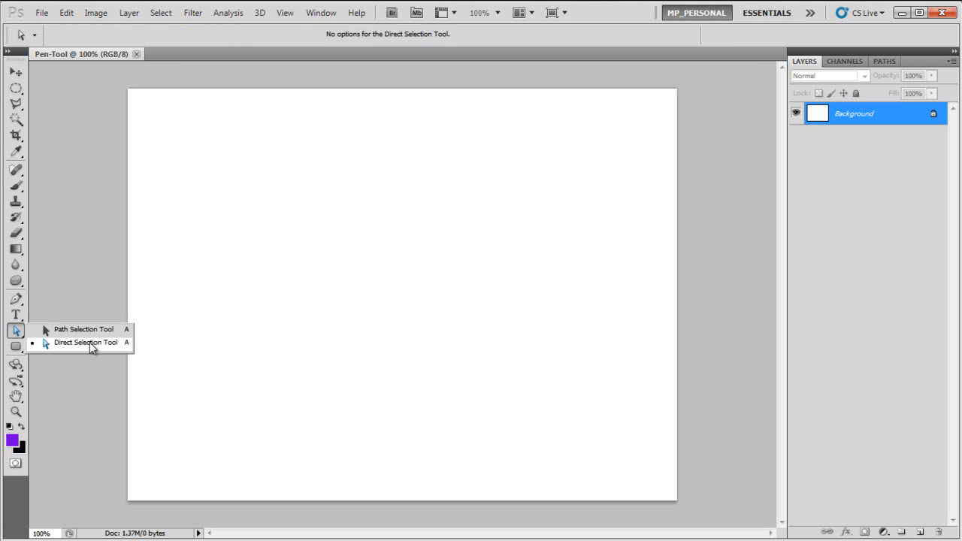
{"action": "left_click_drag", "start_coordinate": [89, 342], "coordinate": [90, 342]}
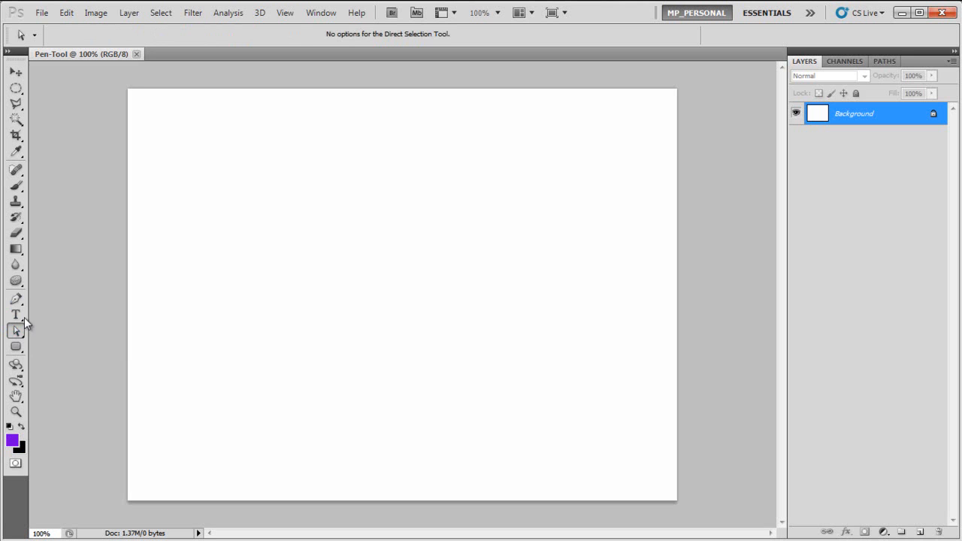
- Activate the Pen tool and display the document's list of paths
{"action": "left_click", "coordinate": [15, 300]}
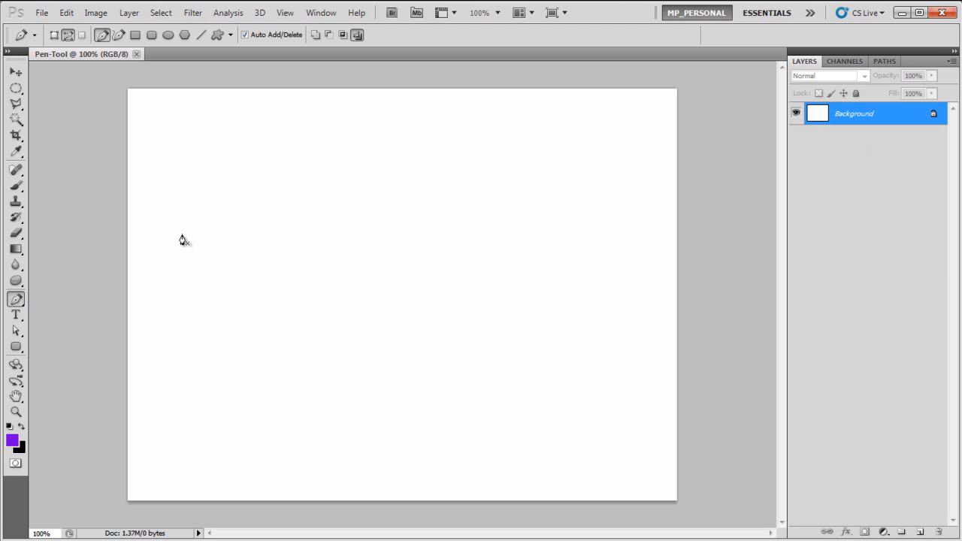
{"action": "left_click", "coordinate": [886, 62]}
{"action": "left_click", "coordinate": [331, 15]}
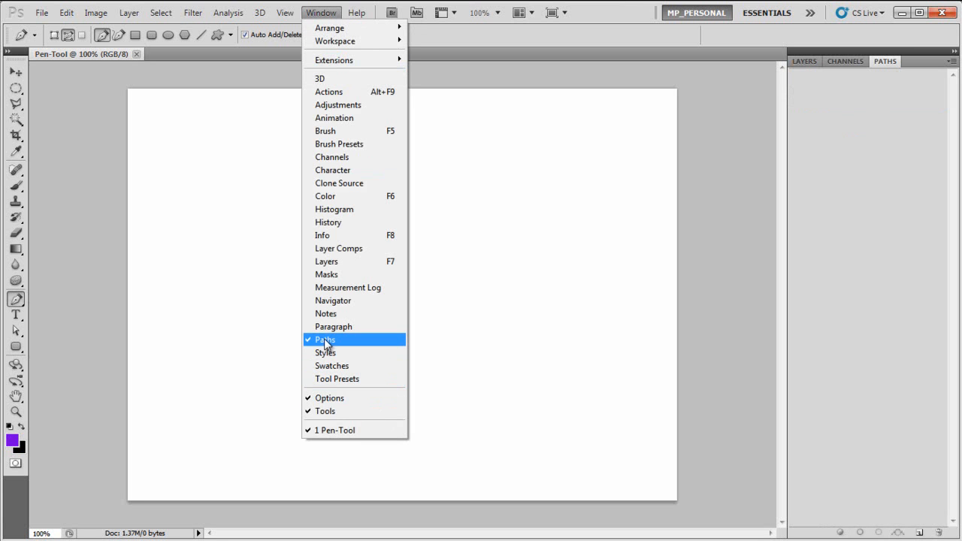
{"action": "left_click", "coordinate": [876, 131]}
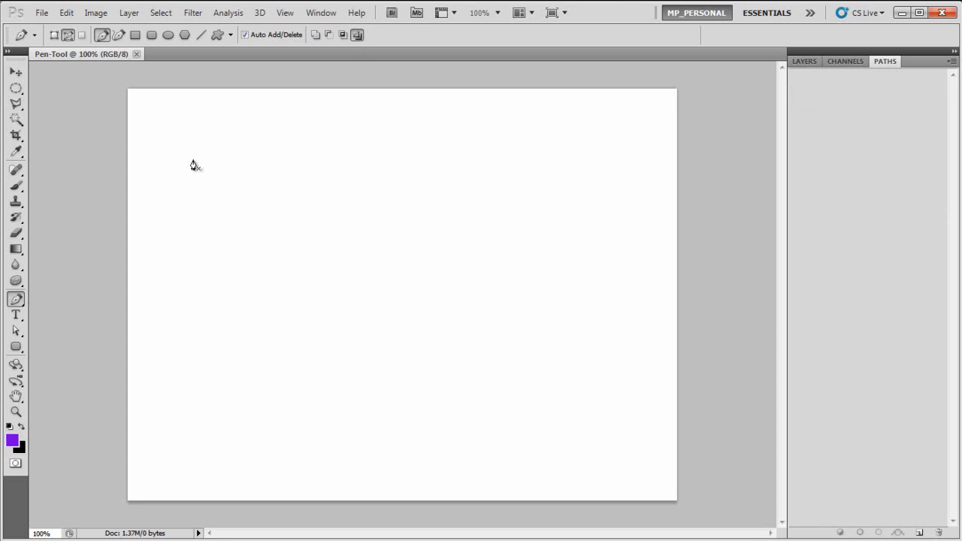
{"action": "key", "text": "v"}
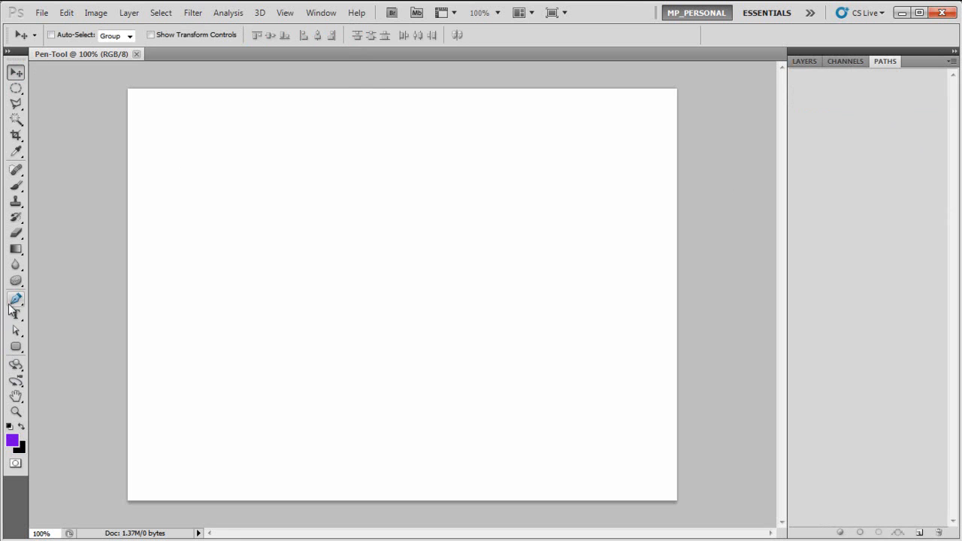
{"action": "left_click", "coordinate": [16, 300]}
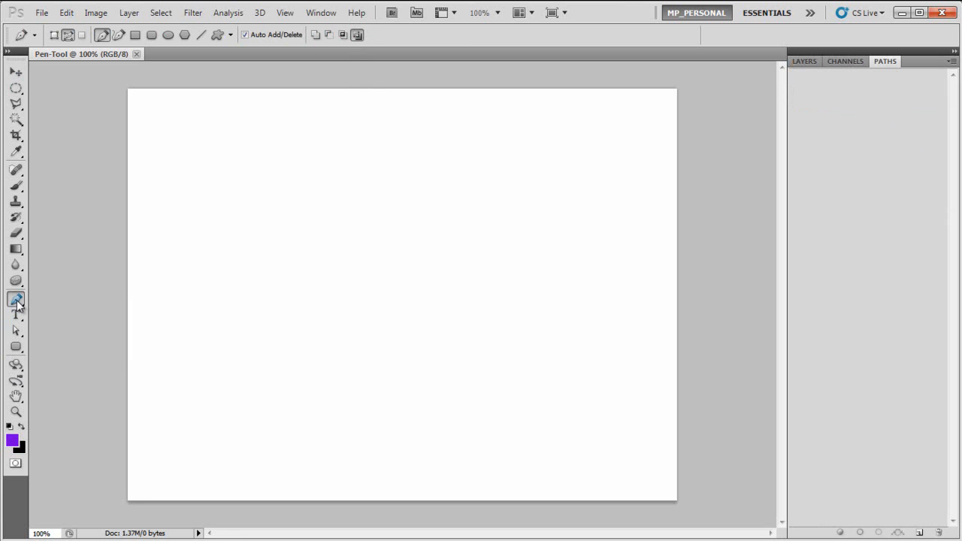
{"action": "left_click_drag", "start_coordinate": [18, 303], "coordinate": [110, 304]}
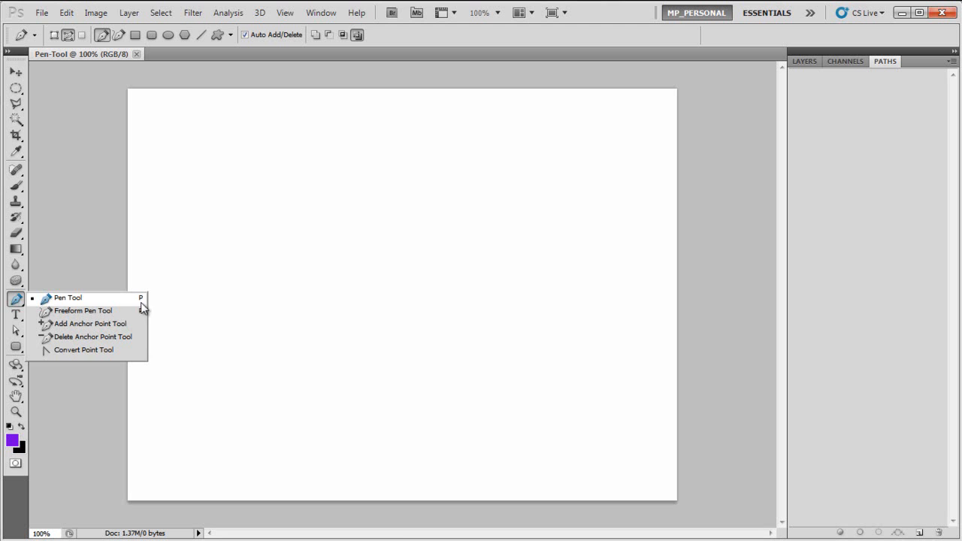
{"action": "left_click", "coordinate": [95, 301]}
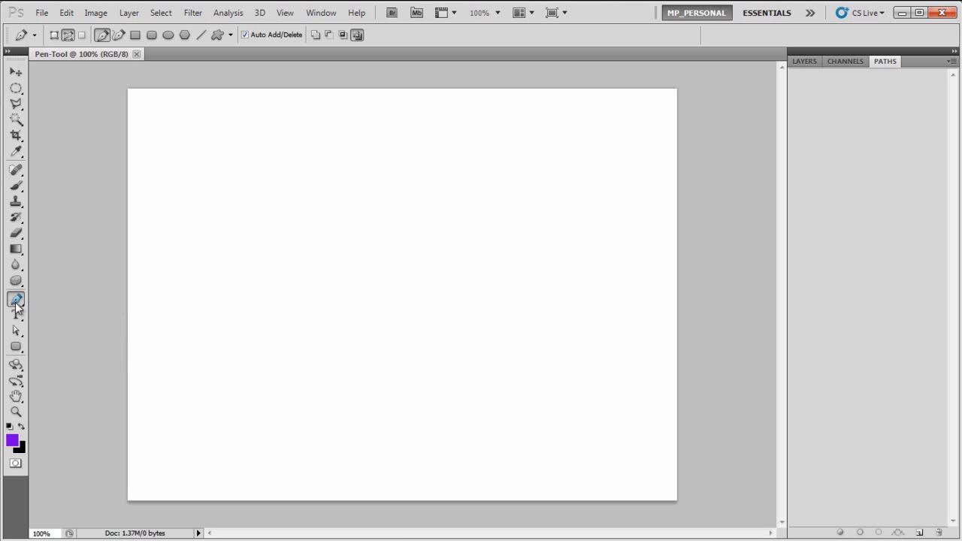
- Draw a closed, irregular zigzag path of straight segments across the canvas with the Pen tool, ending on its first anchor point
{"action": "left_click", "coordinate": [235, 151]}
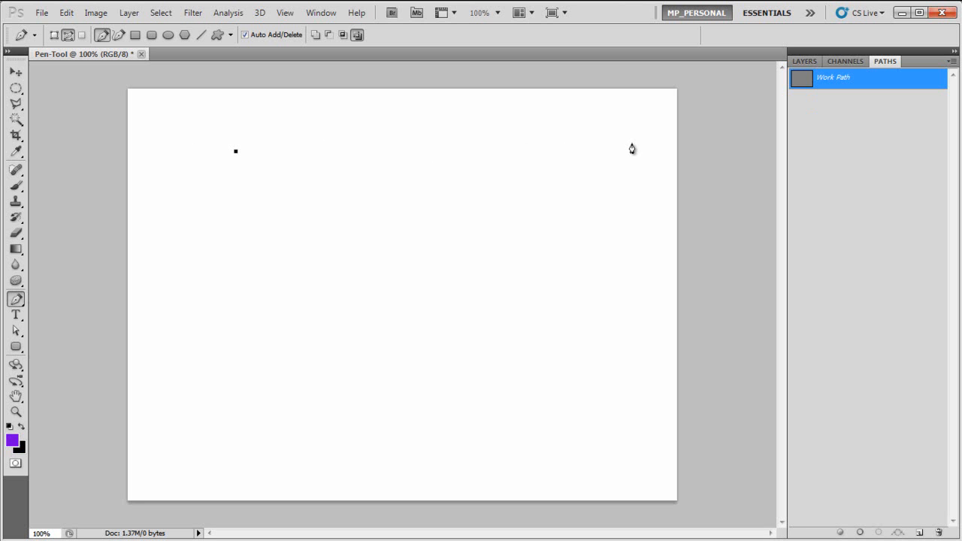
{"action": "left_click", "coordinate": [584, 141]}
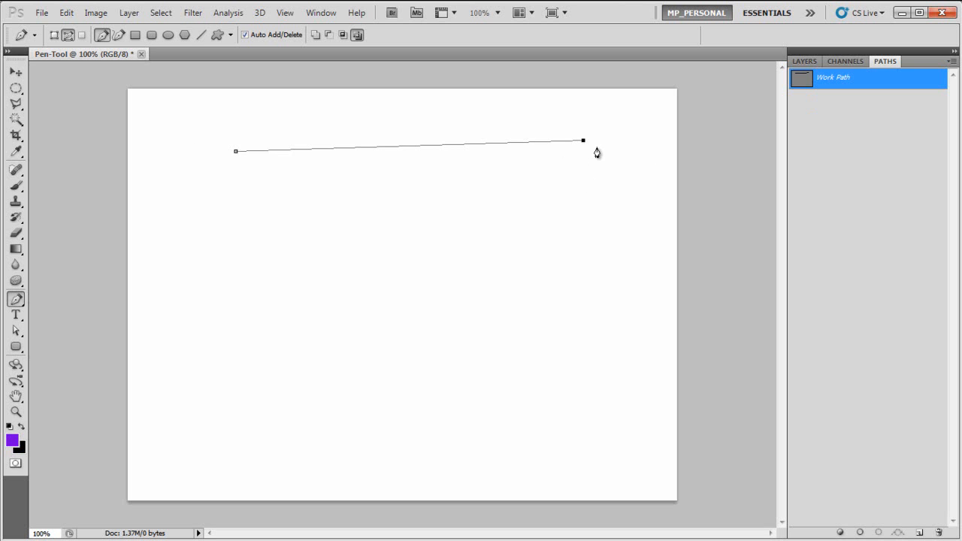
{"action": "left_click", "coordinate": [588, 397]}
{"action": "left_click", "coordinate": [366, 414]}
{"action": "left_click", "coordinate": [357, 336]}
{"action": "left_click", "coordinate": [525, 335]}
{"action": "left_click", "coordinate": [555, 370]}
{"action": "left_click", "coordinate": [554, 256]}
{"action": "left_click", "coordinate": [552, 209]}
{"action": "left_click", "coordinate": [537, 173]}
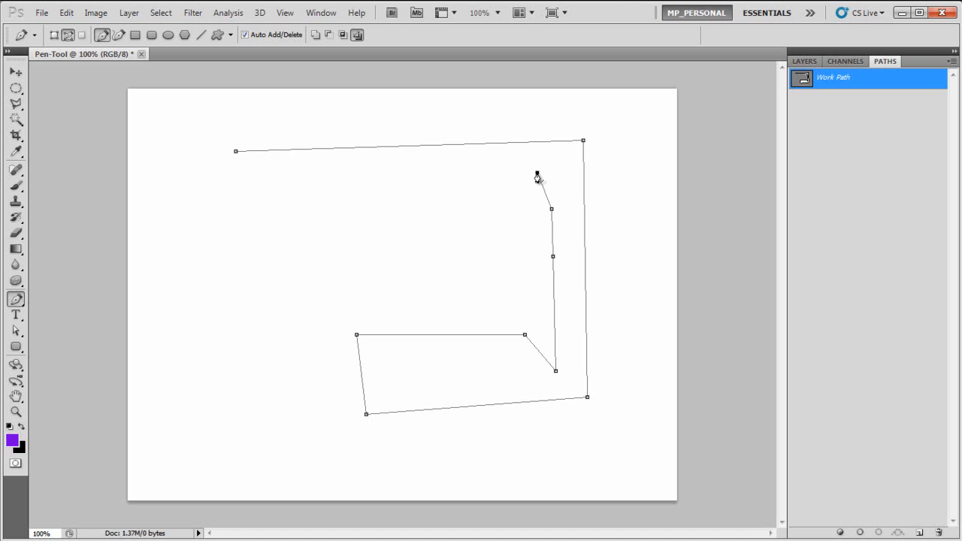
{"action": "left_click", "coordinate": [453, 191]}
{"action": "left_click", "coordinate": [510, 237]}
{"action": "left_click", "coordinate": [419, 263]}
{"action": "left_click", "coordinate": [341, 214]}
{"action": "left_click", "coordinate": [412, 186]}
{"action": "left_click", "coordinate": [353, 167]}
{"action": "left_click", "coordinate": [276, 245]}
{"action": "left_click", "coordinate": [288, 320]}
{"action": "left_click", "coordinate": [229, 336]}
{"action": "left_click", "coordinate": [187, 302]}
{"action": "left_click", "coordinate": [184, 242]}
{"action": "left_click", "coordinate": [225, 296]}
{"action": "left_click", "coordinate": [241, 242]}
{"action": "left_click", "coordinate": [197, 200]}
{"action": "left_click", "coordinate": [181, 127]}
{"action": "left_click", "coordinate": [245, 204]}
{"action": "left_click", "coordinate": [304, 193]}
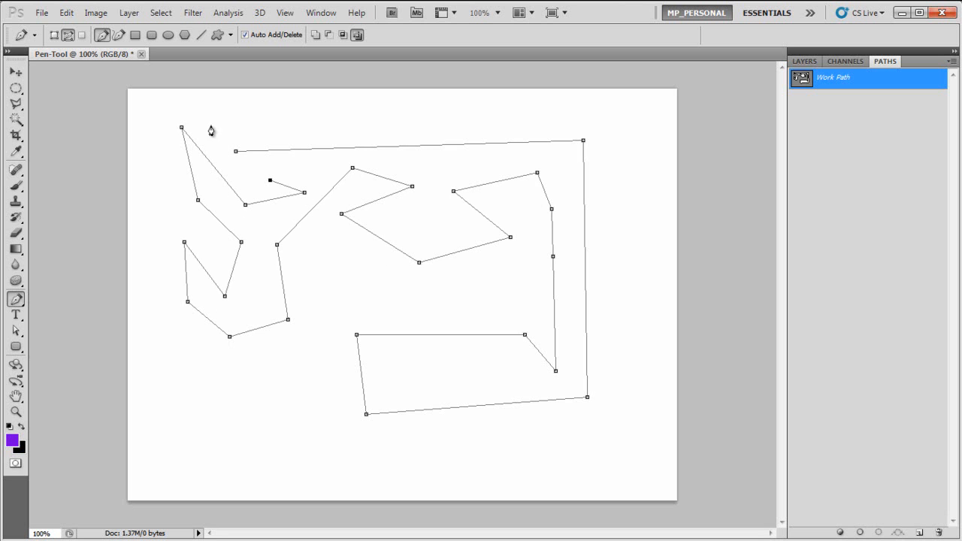
{"action": "left_click", "coordinate": [249, 181]}
{"action": "left_click", "coordinate": [236, 153]}
- Save the work path under the name StraightCurve
{"action": "double_click", "coordinate": [836, 84]}
{"action": "left_click_drag", "start_coordinate": [638, 208], "coordinate": [681, 186]}
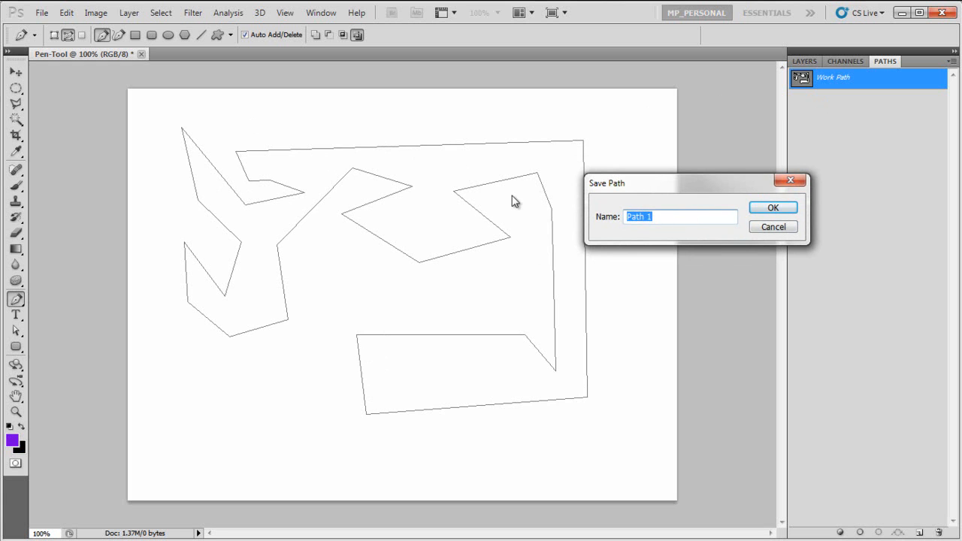
{"action": "type", "text": "StraightCurve"}
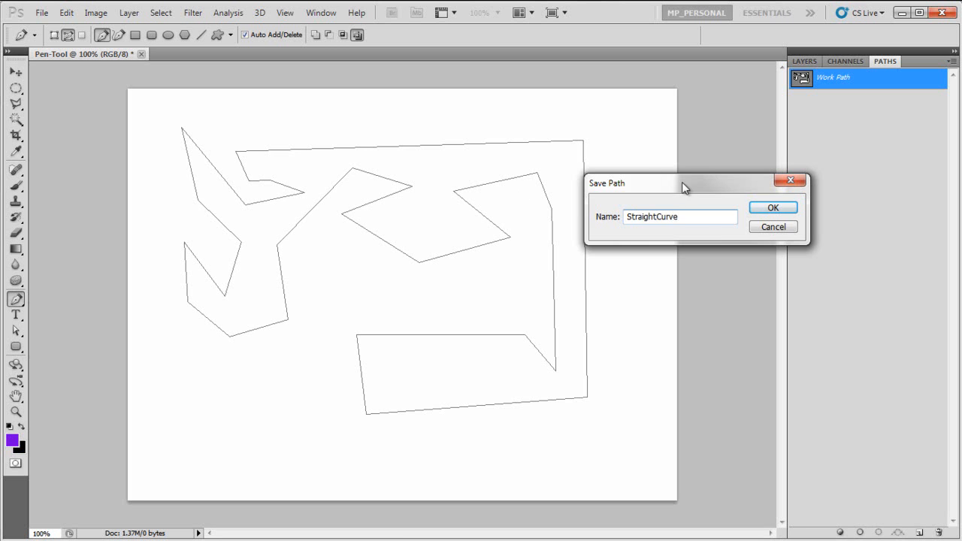
{"action": "left_click", "coordinate": [782, 208]}
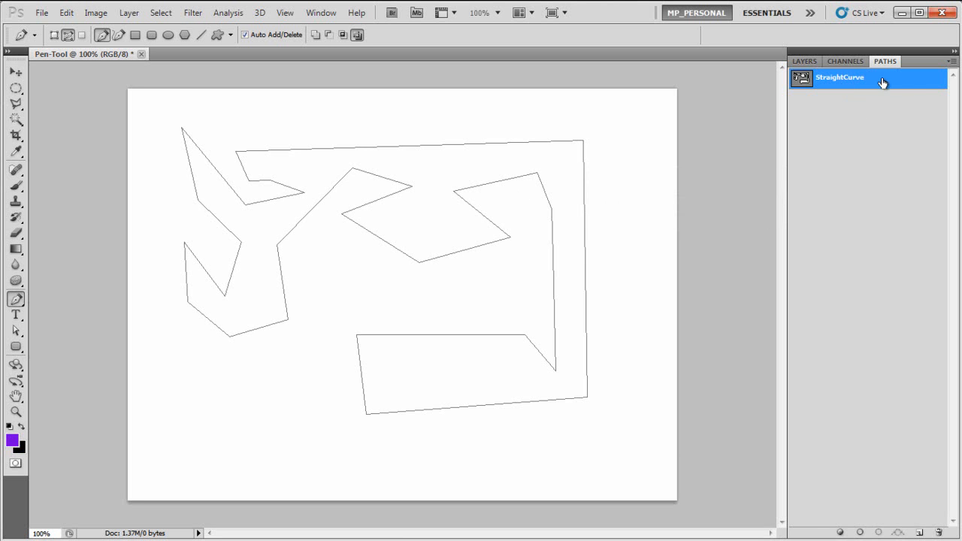
- Hide and redisplay the StraightCurve path on the canvas by deselecting and reselecting it
{"action": "left_click", "coordinate": [873, 155]}
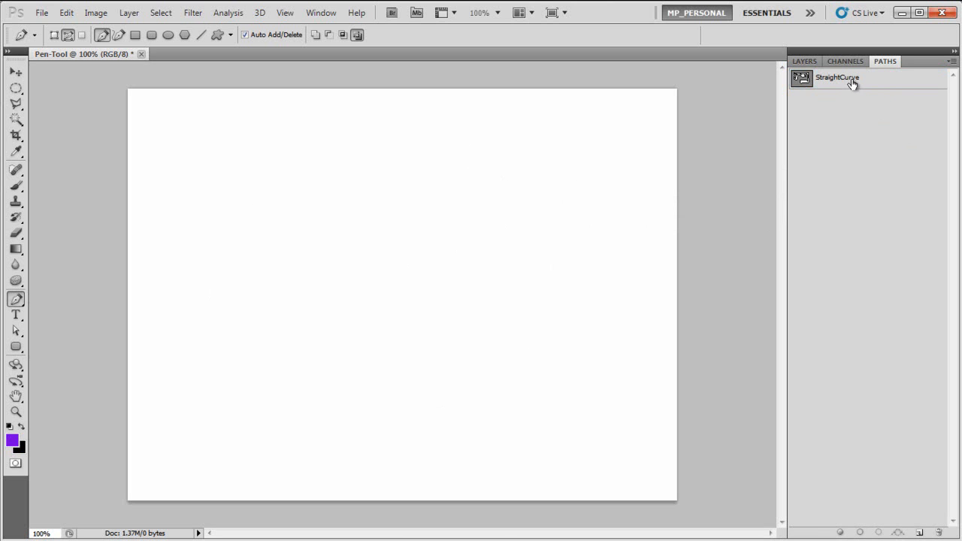
{"action": "left_click", "coordinate": [853, 83]}
{"action": "left_click", "coordinate": [860, 134]}
{"action": "left_click", "coordinate": [877, 80]}
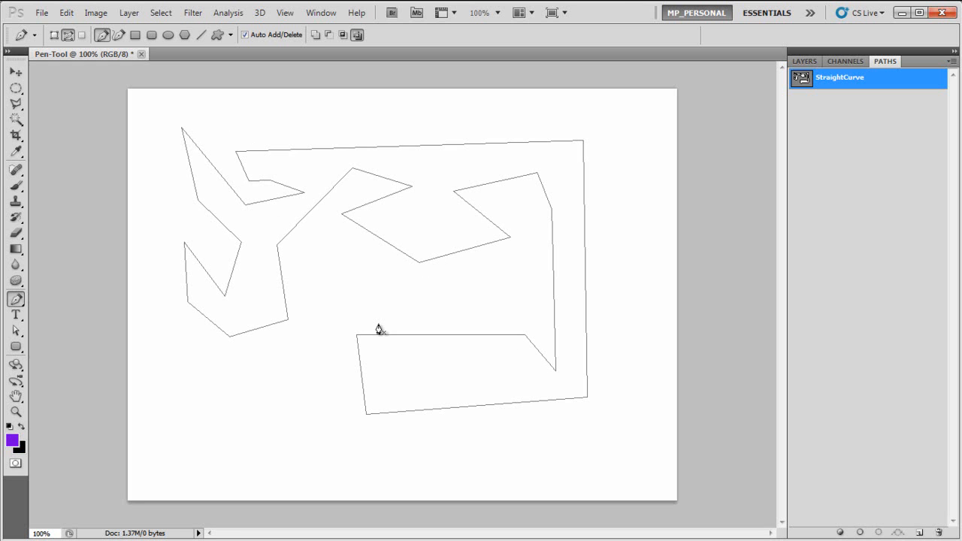
- With the Direct Selection tool, pull the path's upper-left spike inward and reshape the central notch by moving its anchor points rightward and down
{"action": "left_click", "coordinate": [16, 336]}
{"action": "left_click", "coordinate": [72, 344]}
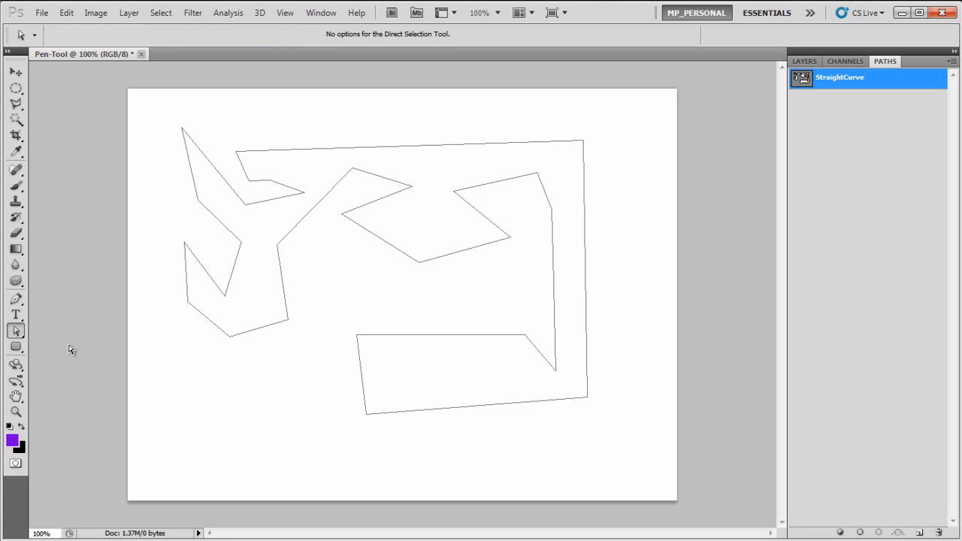
{"action": "left_click", "coordinate": [217, 332]}
{"action": "left_click_drag", "start_coordinate": [182, 128], "coordinate": [216, 184]}
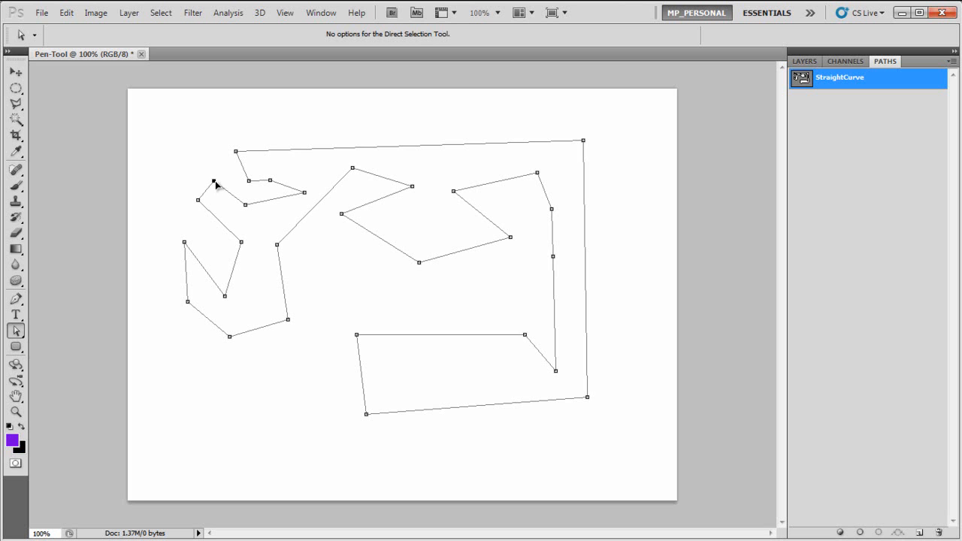
{"action": "left_click_drag", "start_coordinate": [343, 219], "coordinate": [484, 300]}
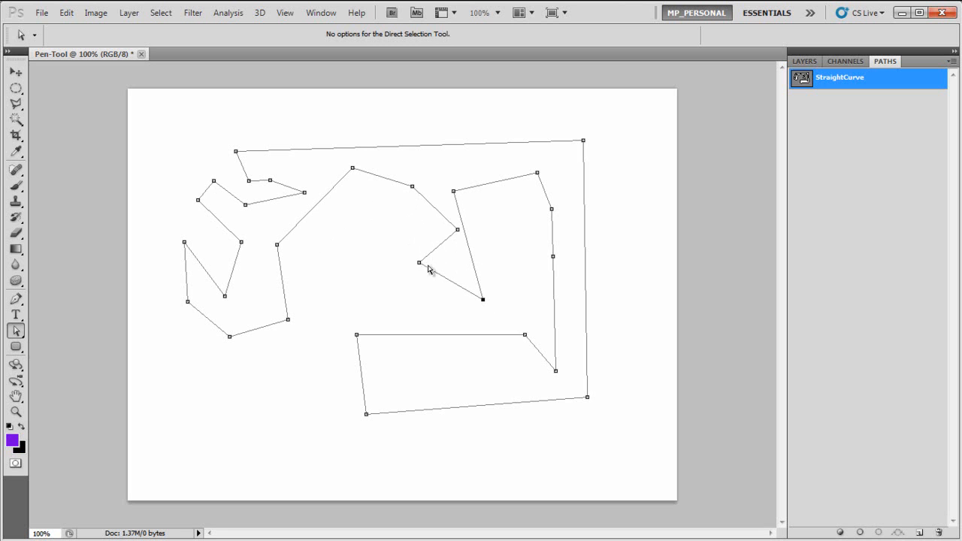
{"action": "left_click_drag", "start_coordinate": [416, 263], "coordinate": [403, 305]}
{"action": "left_click", "coordinate": [421, 265]}
- Reposition the inner anchor points on the path's right side, raise its long top segment, and pull its lowest corner downward
{"action": "left_click_drag", "start_coordinate": [557, 372], "coordinate": [514, 257]}
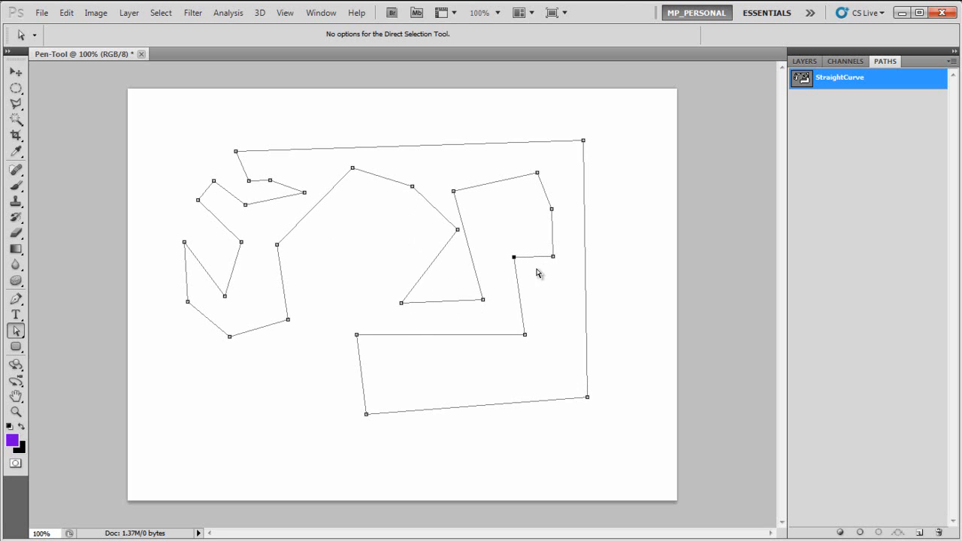
{"action": "left_click_drag", "start_coordinate": [555, 257], "coordinate": [561, 250]}
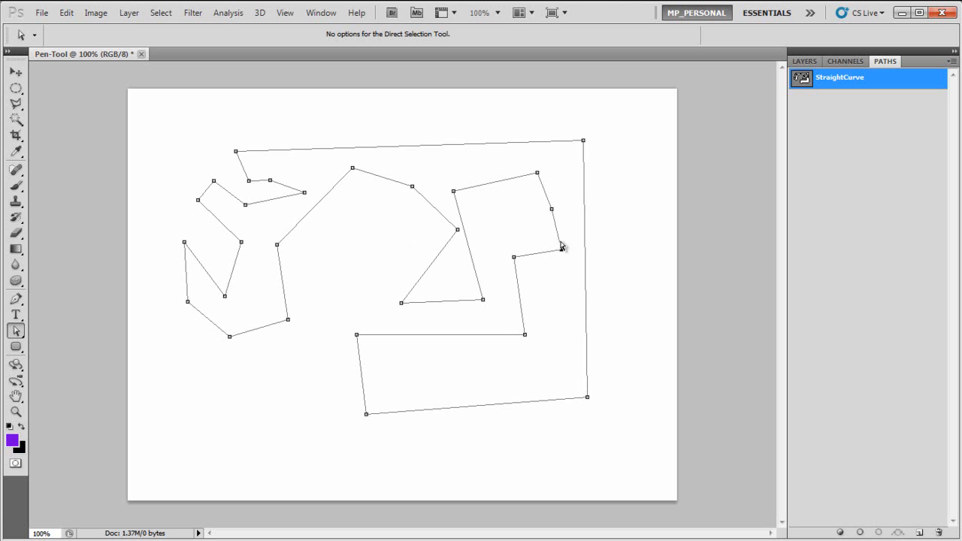
{"action": "left_click_drag", "start_coordinate": [552, 211], "coordinate": [502, 215]}
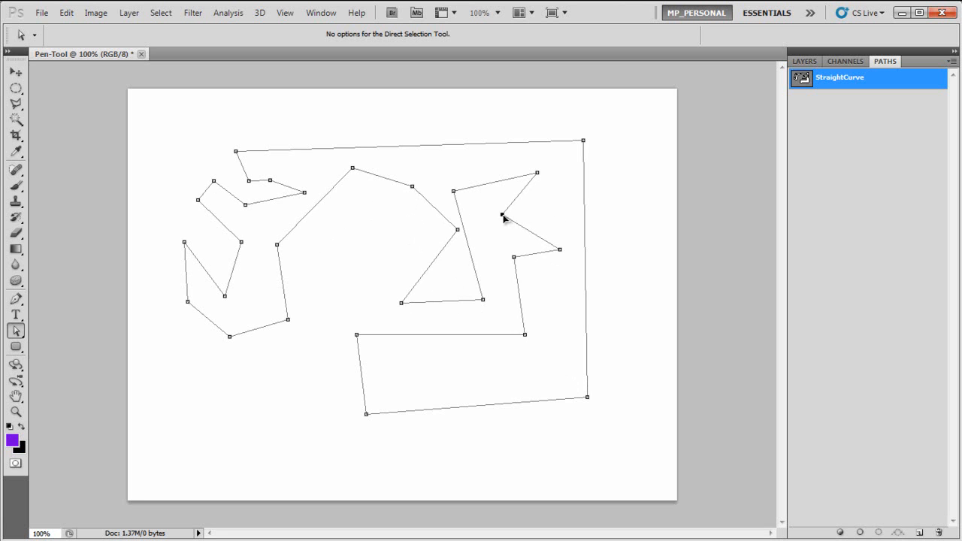
{"action": "mouse_move", "coordinate": [580, 143]}
{"action": "left_mouse_down"}
{"action": "mouse_move", "coordinate": [580, 109]}
{"action": "mouse_move", "coordinate": [580, 126]}
{"action": "left_mouse_up"}
{"action": "left_click_drag", "start_coordinate": [369, 415], "coordinate": [379, 468]}
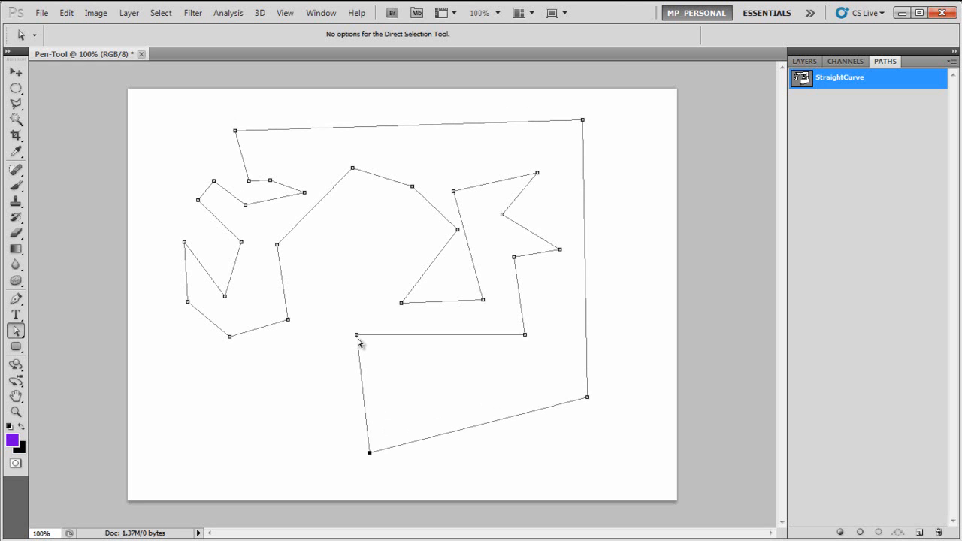
- Pull the point beside the path's central peak down into a notch and extend the two lower-left anchor points downward
{"action": "mouse_move", "coordinate": [412, 186]}
{"action": "left_mouse_down"}
{"action": "mouse_move", "coordinate": [317, 296]}
{"action": "mouse_move", "coordinate": [402, 188]}
{"action": "left_mouse_up"}
{"action": "left_click_drag", "start_coordinate": [353, 168], "coordinate": [343, 282]}
{"action": "left_click_drag", "start_coordinate": [289, 321], "coordinate": [247, 432]}
{"action": "left_click_drag", "start_coordinate": [230, 337], "coordinate": [174, 428]}
{"action": "left_click", "coordinate": [15, 333]}
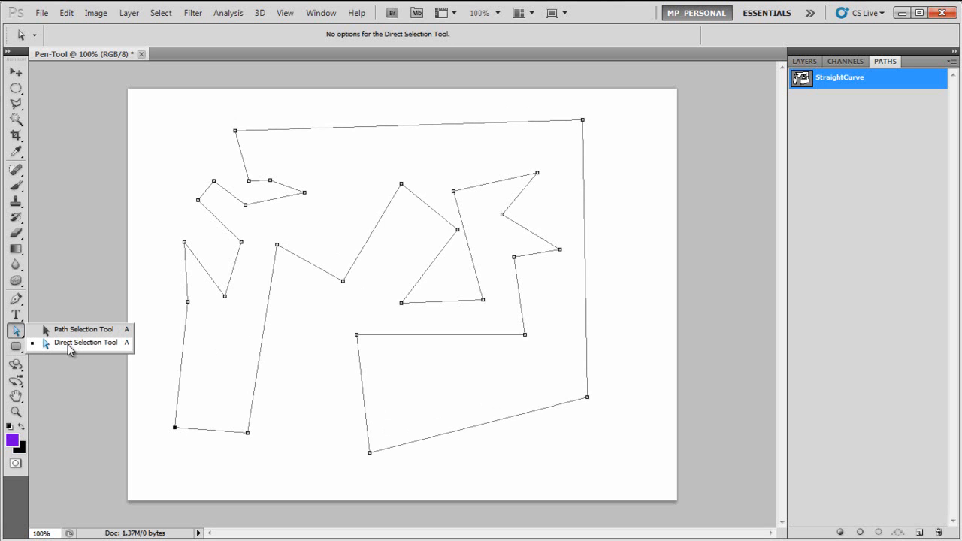
{"action": "left_click", "coordinate": [66, 344]}
{"action": "left_click", "coordinate": [169, 337]}
{"action": "left_click", "coordinate": [223, 298]}
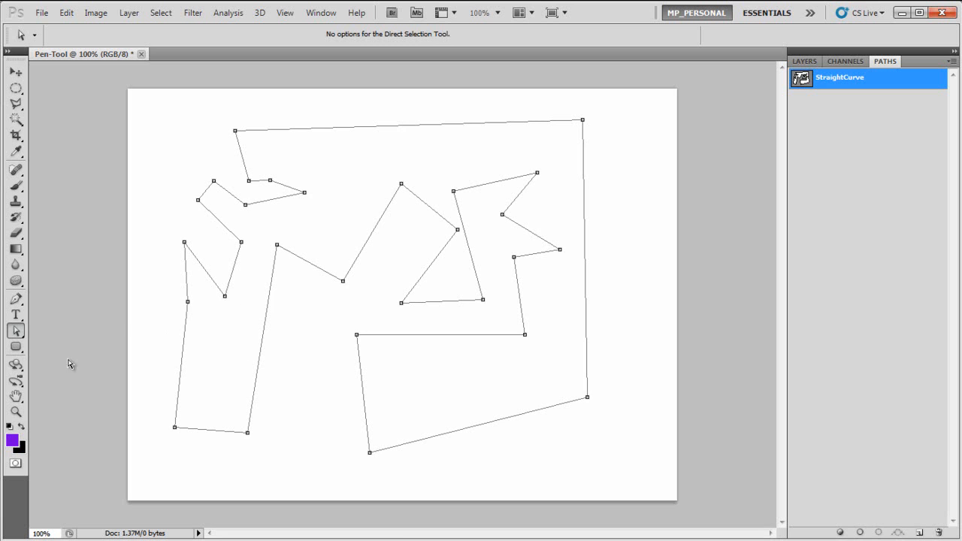
- With the Path Selection tool, move the entire StraightCurve path slightly right and down on the canvas, nudging it back a little to the left
{"action": "left_click", "coordinate": [23, 330]}
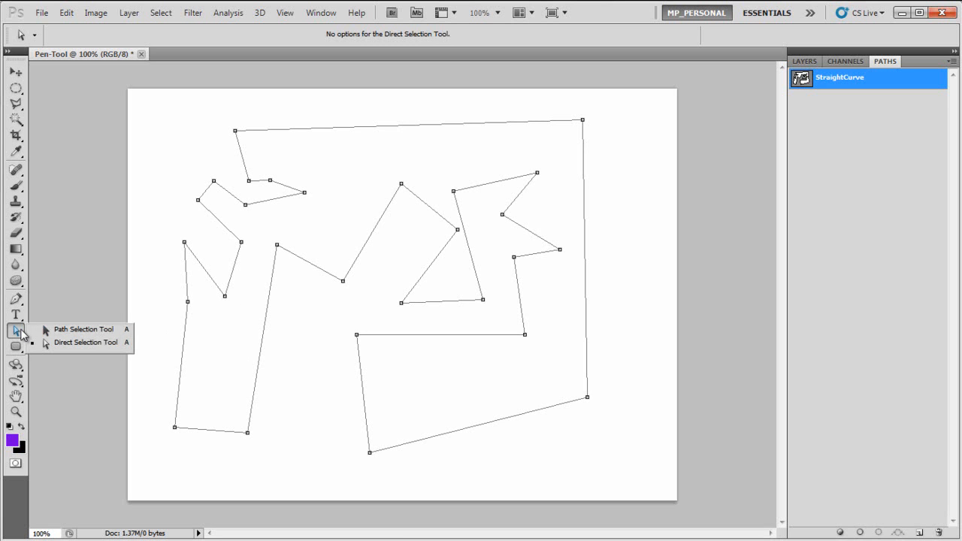
{"action": "left_click", "coordinate": [98, 331]}
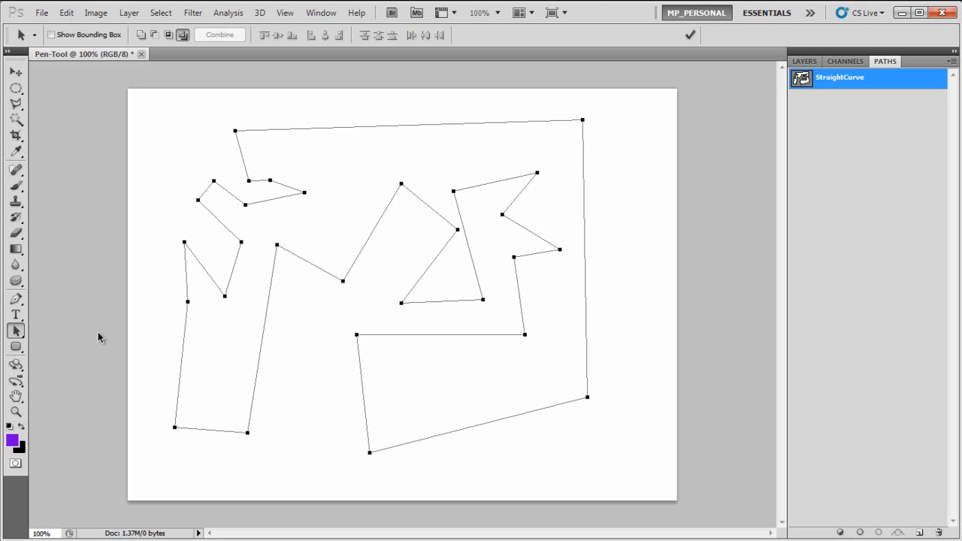
{"action": "left_click_drag", "start_coordinate": [215, 287], "coordinate": [242, 310]}
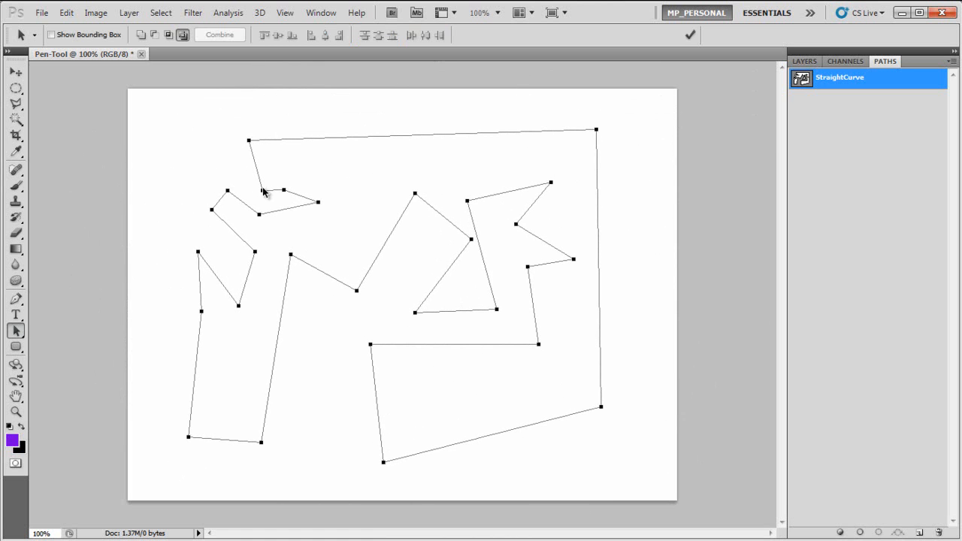
{"action": "key", "text": "Left"}
{"action": "key", "text": "Left"}
{"action": "key", "text": "Left"}
{"action": "key", "text": "Left"}
{"action": "key", "text": "Left"}
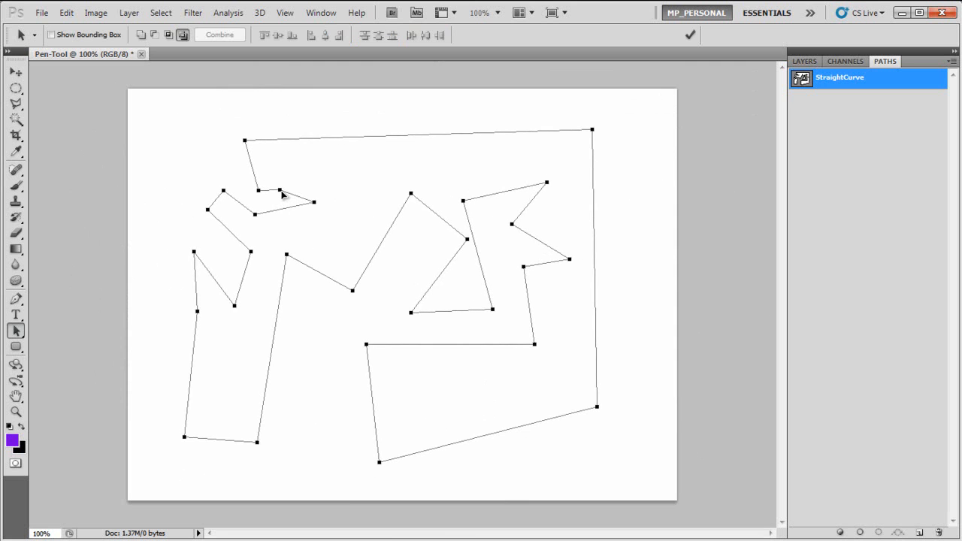
{"action": "left_click_drag", "start_coordinate": [280, 194], "coordinate": [281, 191]}
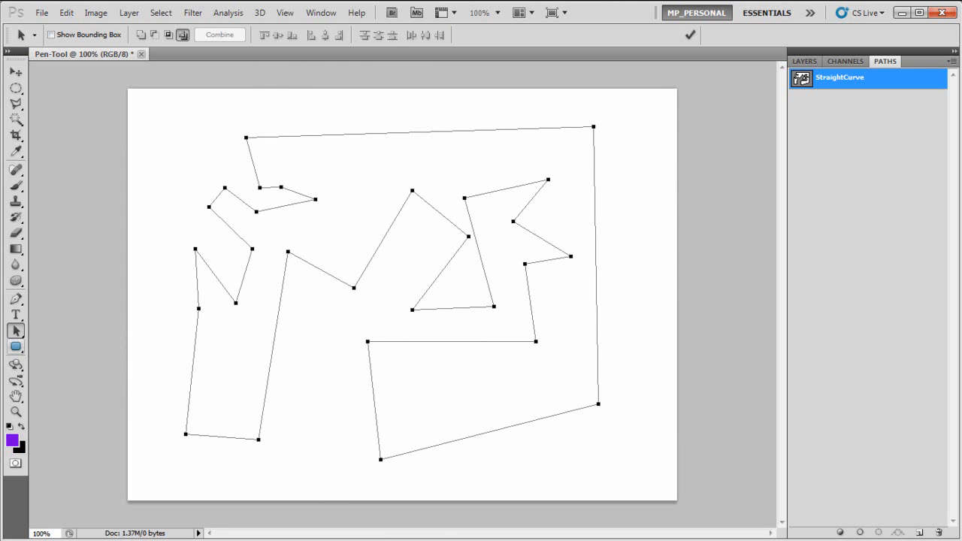
- Switch from the Path Selection tool back to the Direct Selection tool
{"action": "left_click", "coordinate": [15, 336]}
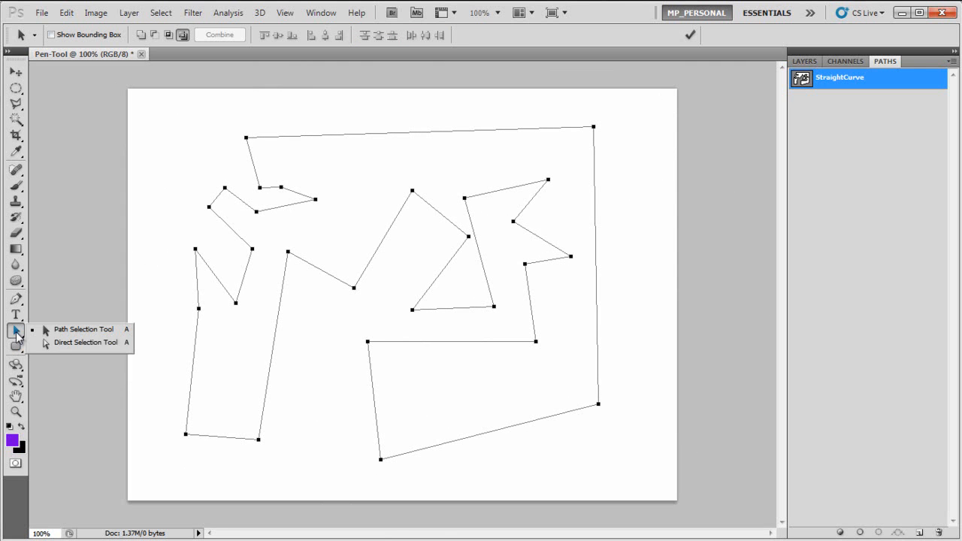
{"action": "left_click", "coordinate": [79, 346]}
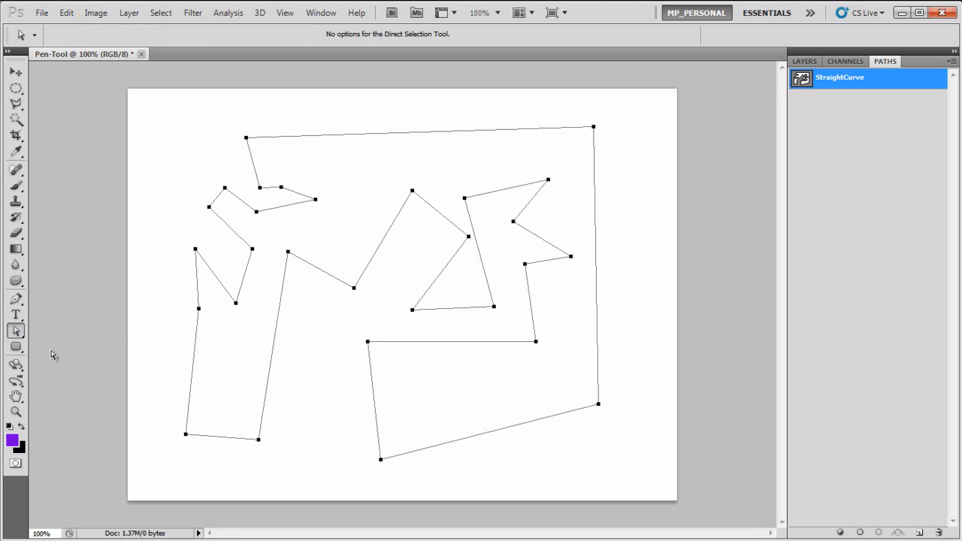
{"action": "left_click", "coordinate": [16, 300]}
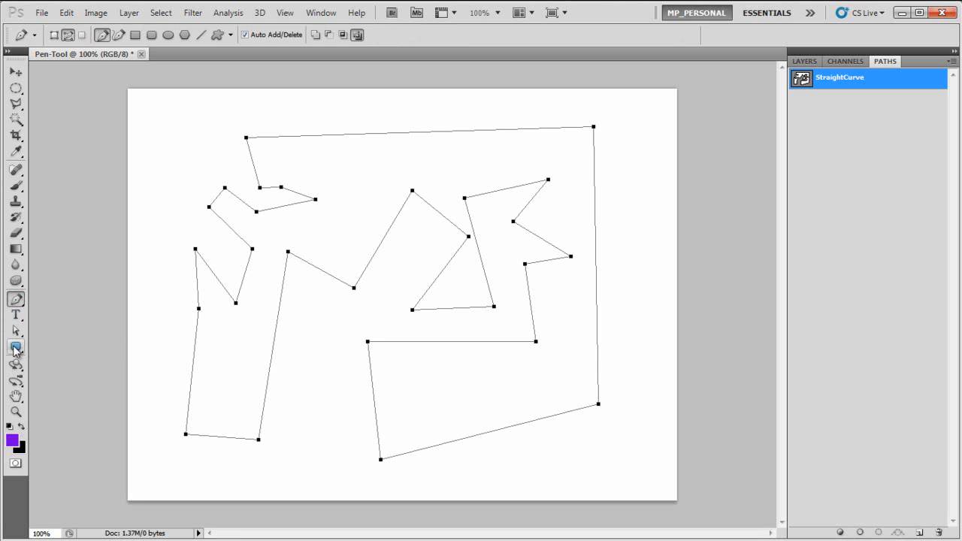
{"action": "left_click", "coordinate": [16, 330]}
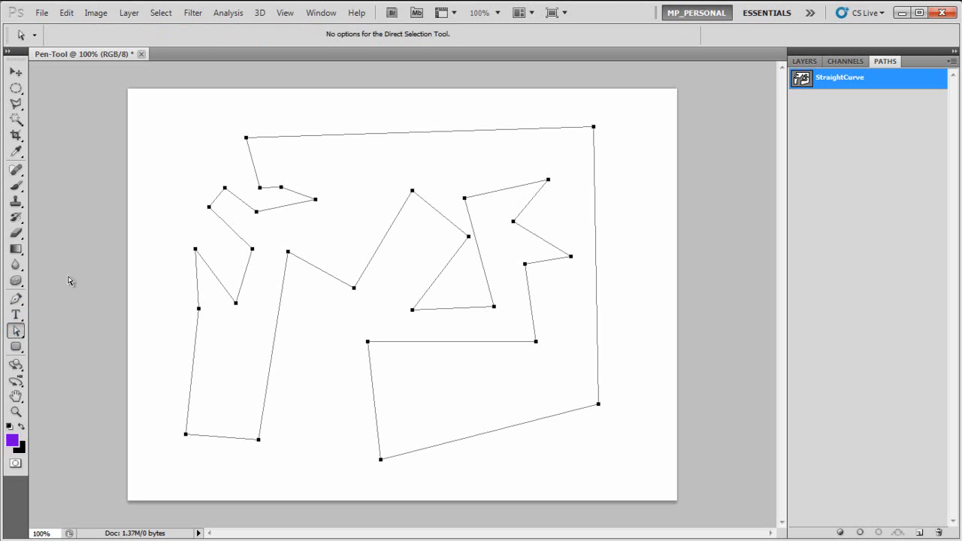
{"action": "left_click", "coordinate": [286, 257]}
{"action": "left_click", "coordinate": [287, 258]}
- Hide and redisplay the StraightCurve path, leaving it deselected so the canvas is empty
{"action": "left_click", "coordinate": [883, 127]}
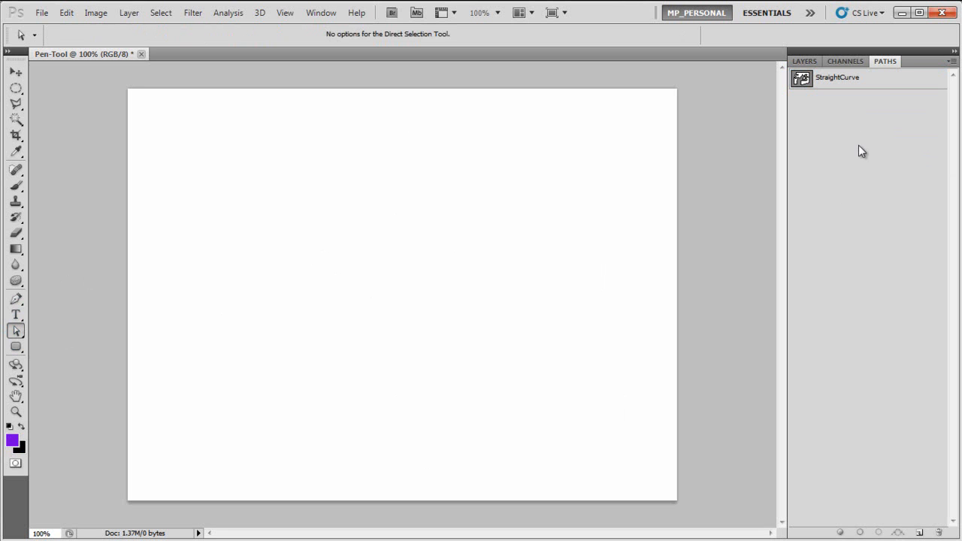
{"action": "left_click", "coordinate": [890, 89]}
{"action": "left_click", "coordinate": [858, 185]}
{"action": "left_click", "coordinate": [845, 88]}
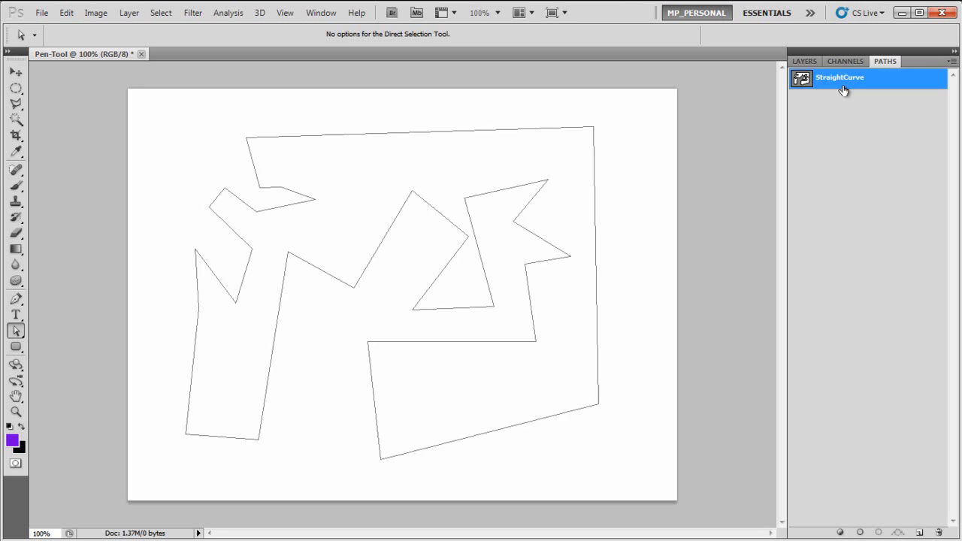
{"action": "left_click", "coordinate": [875, 151]}
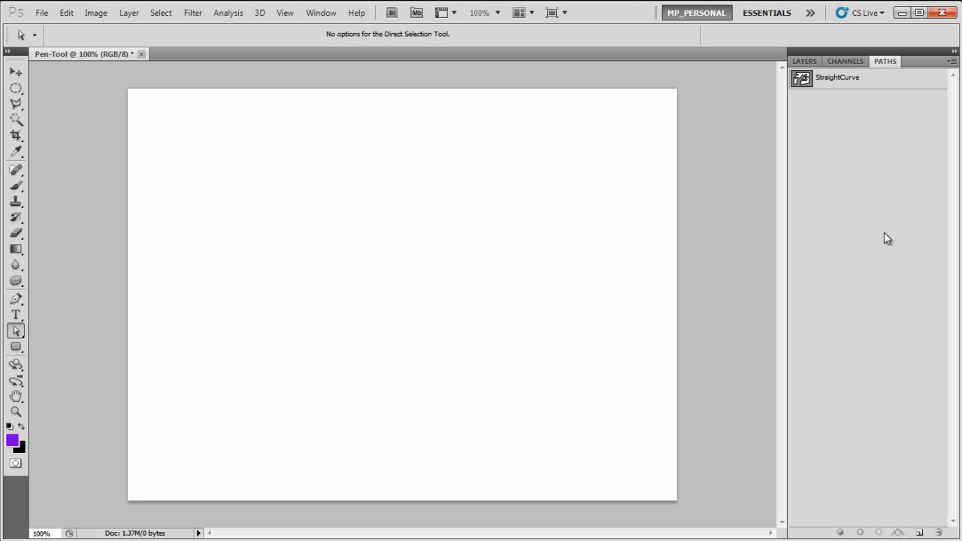
- Start a new work path with the Pen tool near the canvas's upper-left corner and add curved segments along its right side
{"action": "left_click", "coordinate": [16, 299]}
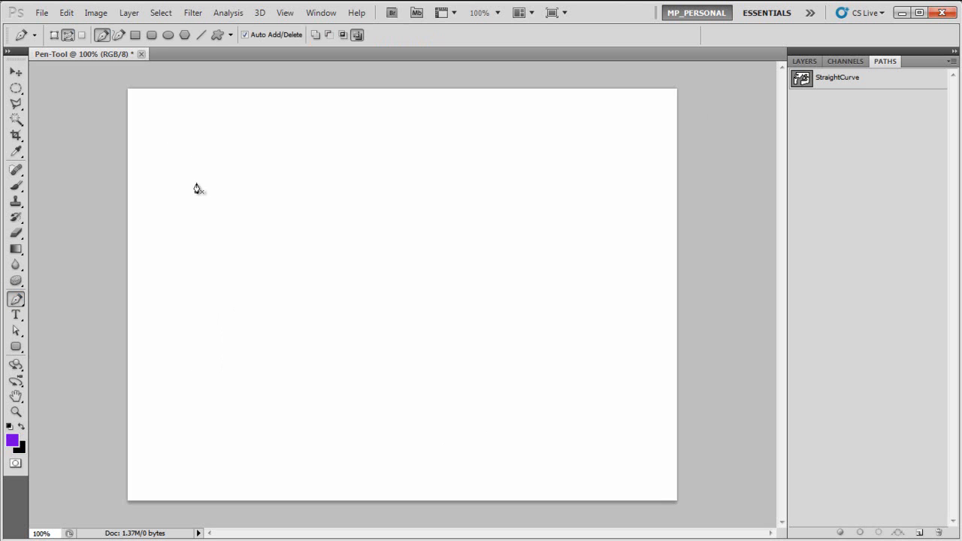
{"action": "left_click", "coordinate": [209, 163]}
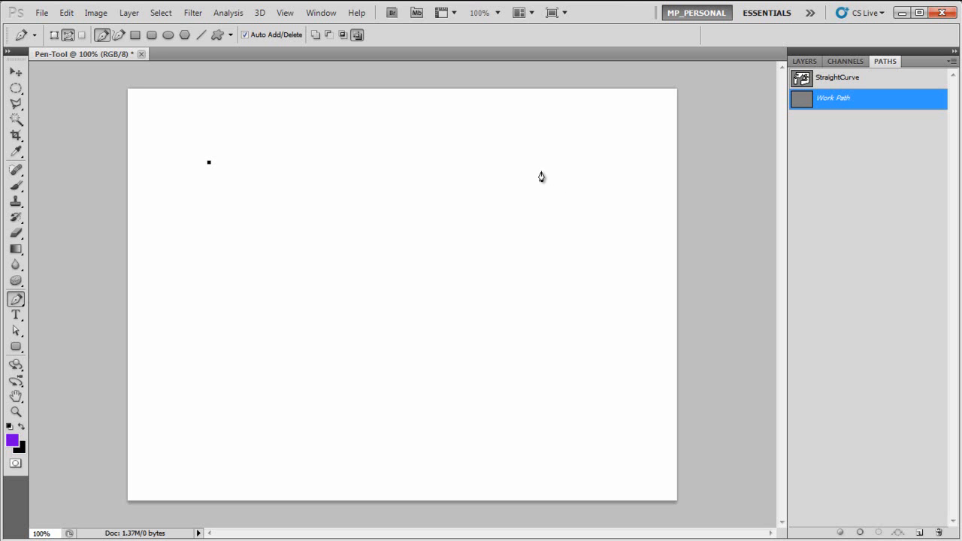
{"action": "left_click_drag", "start_coordinate": [531, 175], "coordinate": [640, 85]}
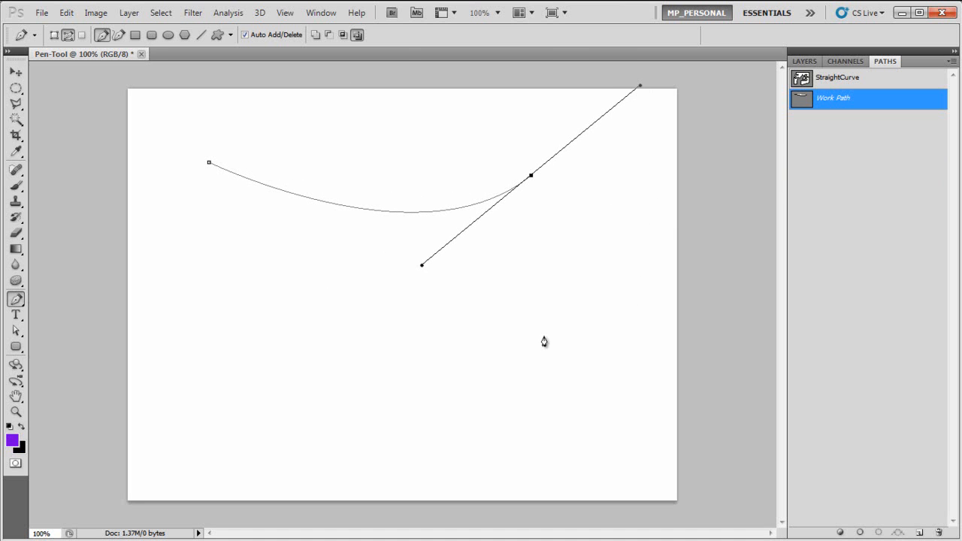
{"action": "left_click_drag", "start_coordinate": [571, 312], "coordinate": [659, 335]}
{"action": "left_click_drag", "start_coordinate": [452, 362], "coordinate": [209, 463]}
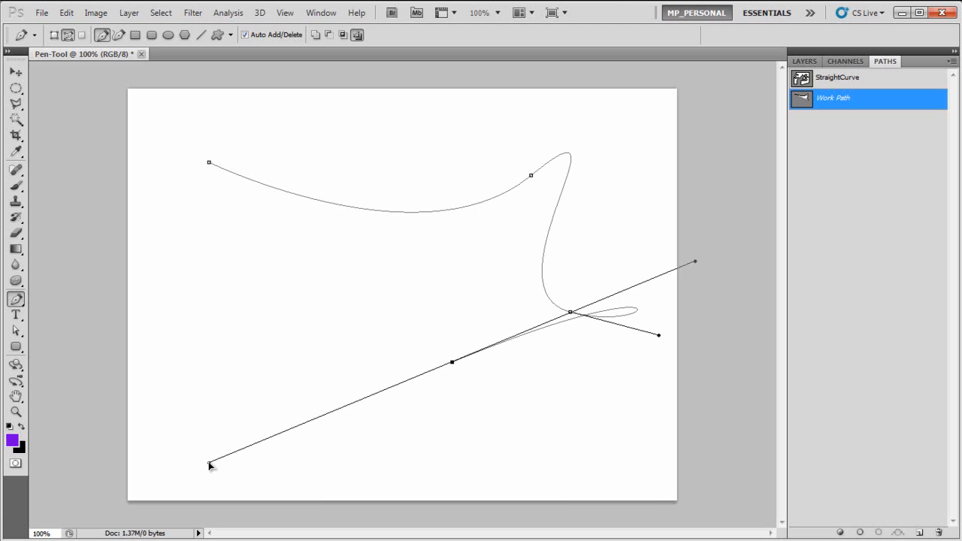
- Continue the work path with long curved segments winding through the canvas's left half and center
{"action": "left_click_drag", "start_coordinate": [282, 320], "coordinate": [96, 358]}
{"action": "left_click_drag", "start_coordinate": [219, 298], "coordinate": [320, 271]}
{"action": "left_click_drag", "start_coordinate": [421, 289], "coordinate": [469, 246]}
{"action": "left_click_drag", "start_coordinate": [404, 243], "coordinate": [196, 291]}
{"action": "left_click_drag", "start_coordinate": [169, 244], "coordinate": [212, 193]}
- Add straight segments along the upper left of the work path and close it at its starting anchor point
{"action": "left_click", "coordinate": [245, 253]}
{"action": "left_click", "coordinate": [332, 241]}
{"action": "left_click", "coordinate": [245, 203]}
{"action": "left_click", "coordinate": [180, 191]}
{"action": "left_click", "coordinate": [164, 132]}
{"action": "left_click", "coordinate": [183, 161]}
{"action": "left_click", "coordinate": [202, 178]}
{"action": "left_click", "coordinate": [210, 163]}
{"action": "key", "text": "Return"}
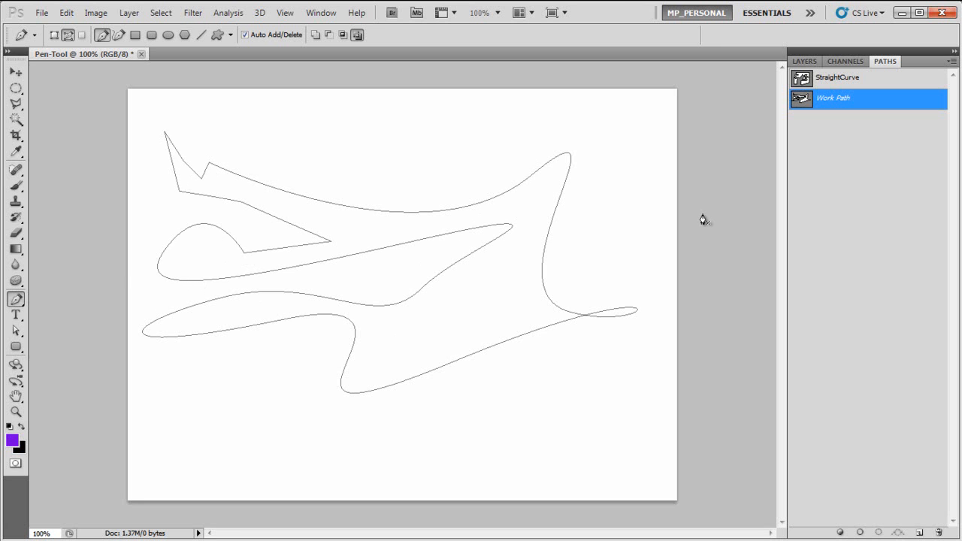
- Save the work path as CruverPath and switch the display between StraightCurve and CruverPath
{"action": "double_click", "coordinate": [842, 105]}
{"action": "type", "text": "C"}
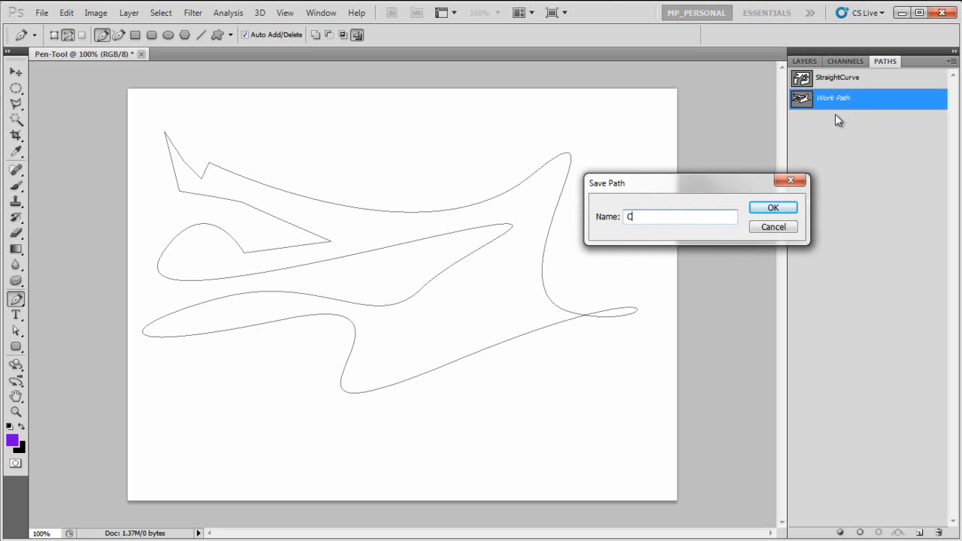
{"action": "type", "text": "ruverPath"}
{"action": "key", "text": "Return"}
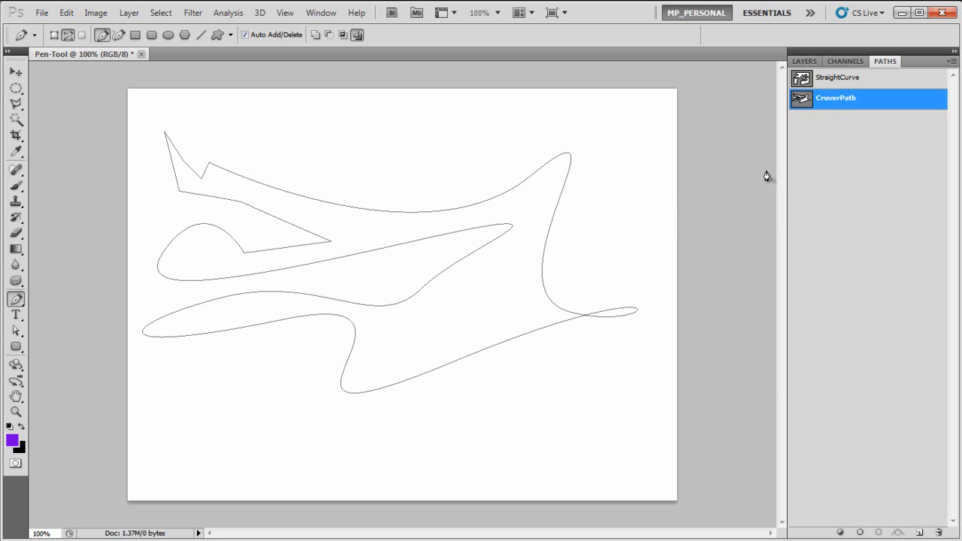
{"action": "left_click", "coordinate": [846, 83]}
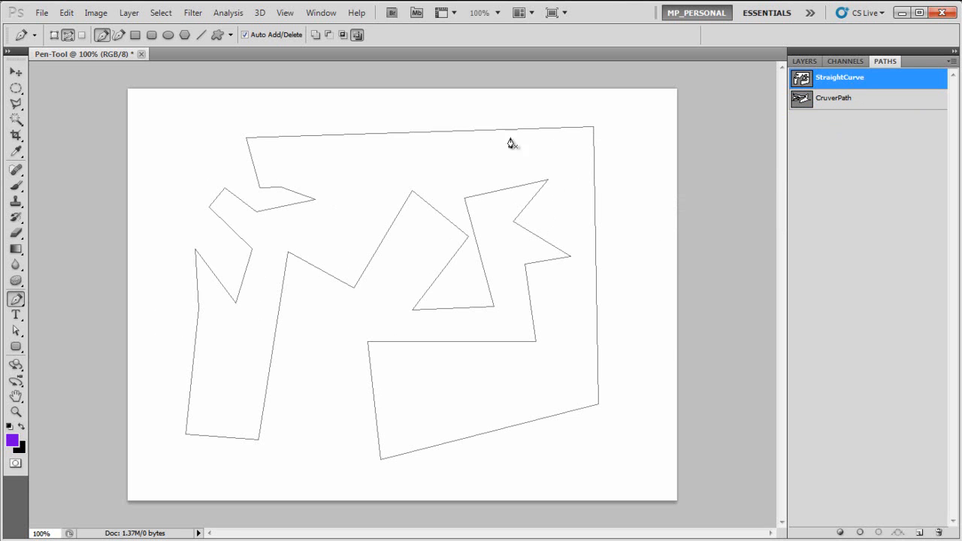
{"action": "left_click", "coordinate": [876, 99]}
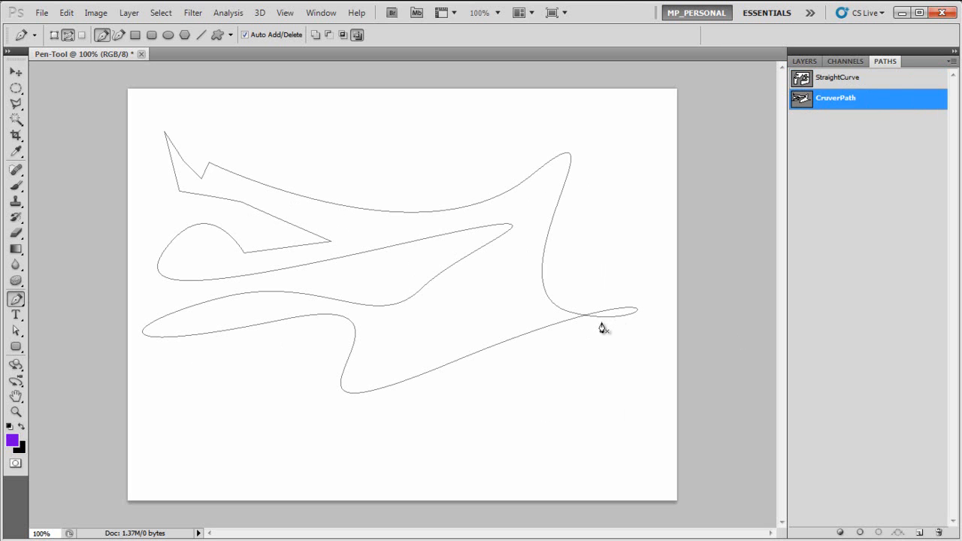
- With the Direct Selection tool, open up the small loop on CruverPath's right side by adjusting its direction handles and anchor point
{"action": "left_click", "coordinate": [16, 332]}
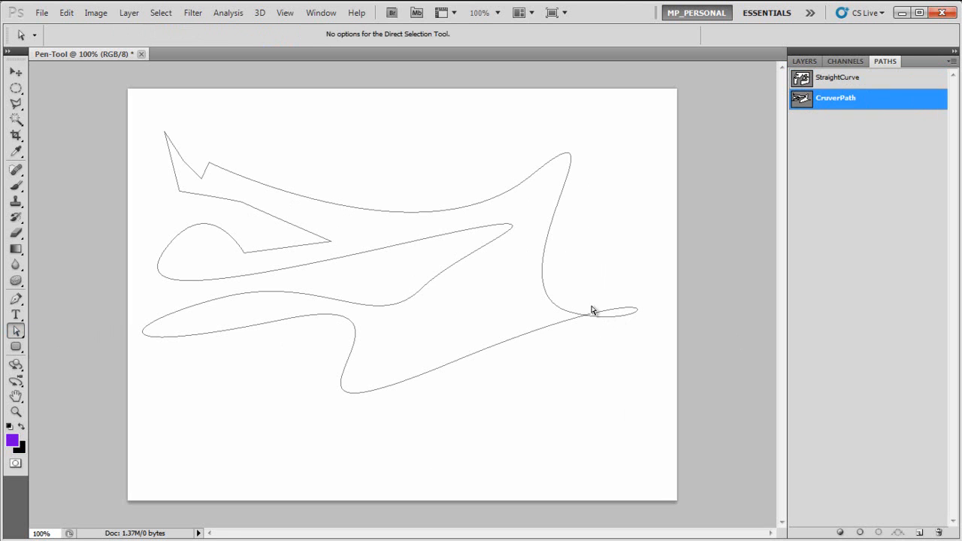
{"action": "left_click", "coordinate": [582, 322]}
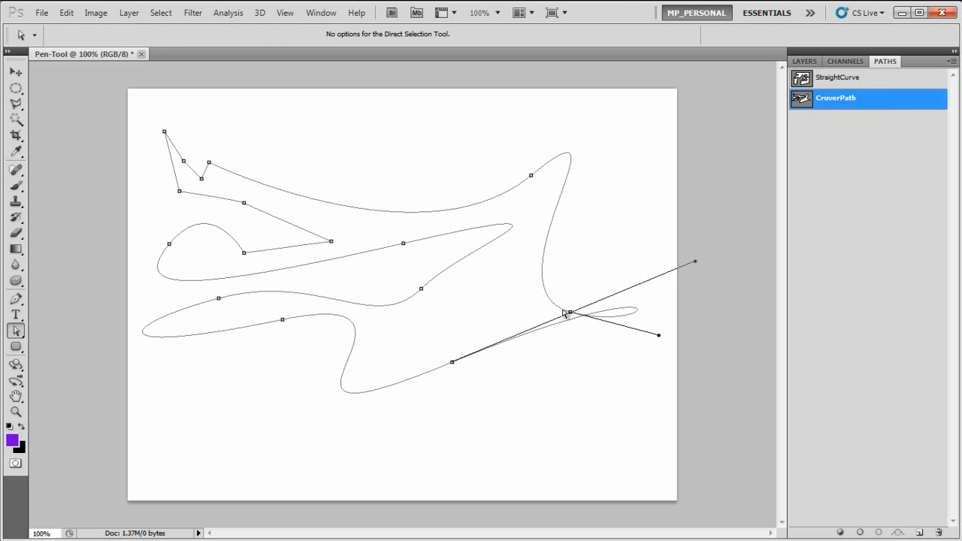
{"action": "left_click_drag", "start_coordinate": [696, 265], "coordinate": [507, 337]}
{"action": "left_click_drag", "start_coordinate": [570, 313], "coordinate": [573, 253]}
{"action": "left_click_drag", "start_coordinate": [661, 277], "coordinate": [669, 354]}
{"action": "left_click_drag", "start_coordinate": [571, 255], "coordinate": [584, 354]}
- Lower three curve anchor points on CruverPath's left side and raise the corner where the curve meets the straight segment
{"action": "left_click_drag", "start_coordinate": [284, 322], "coordinate": [283, 406]}
{"action": "left_click_drag", "start_coordinate": [218, 298], "coordinate": [239, 380]}
{"action": "left_click_drag", "start_coordinate": [242, 256], "coordinate": [234, 228]}
{"action": "left_click_drag", "start_coordinate": [171, 250], "coordinate": [154, 350]}
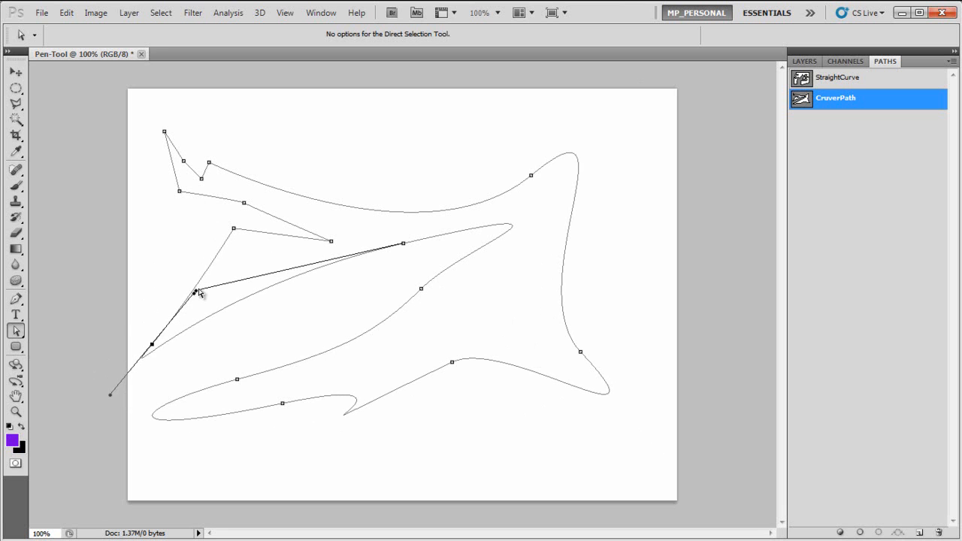
- Shorten both direction handles of the central upper anchor point and shift that point slightly down and left
{"action": "left_click_drag", "start_coordinate": [197, 292], "coordinate": [340, 259]}
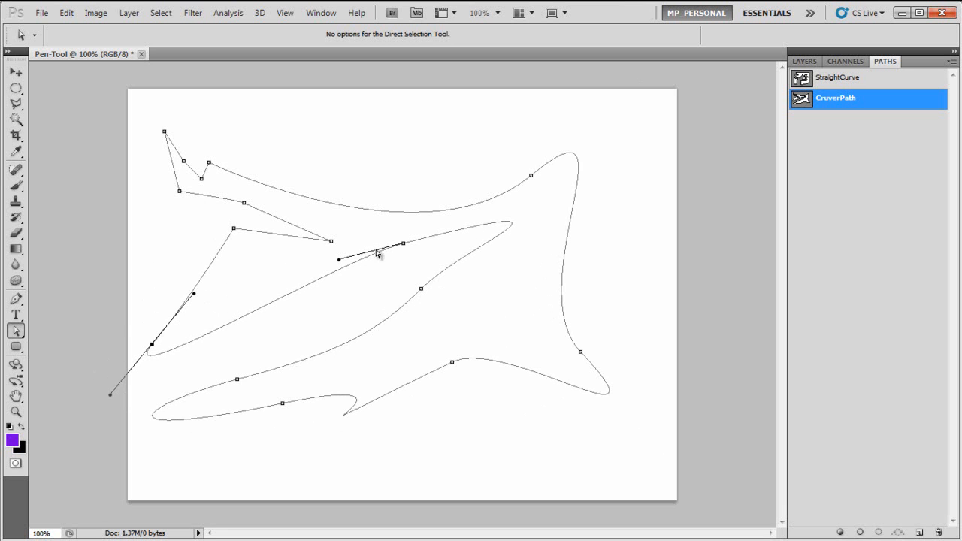
{"action": "left_click", "coordinate": [404, 245]}
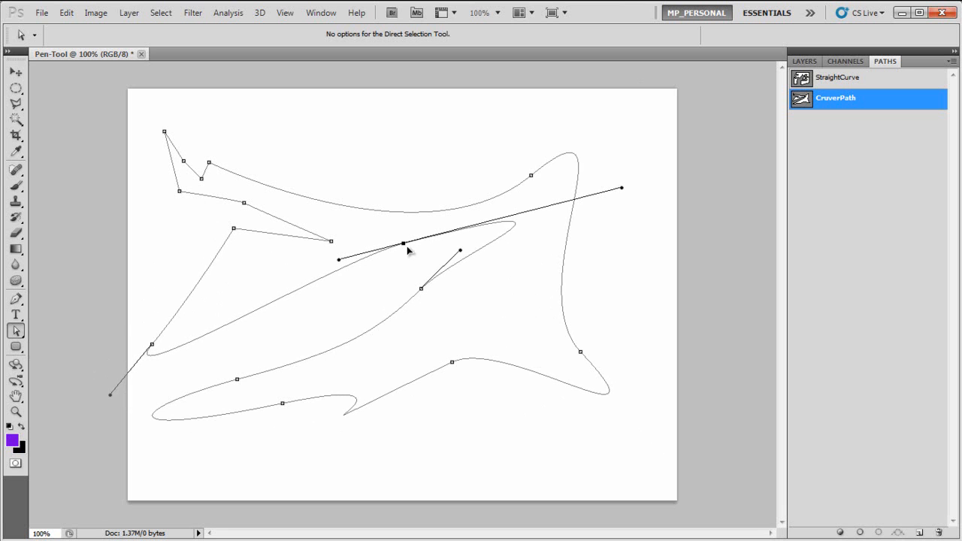
{"action": "left_click_drag", "start_coordinate": [405, 247], "coordinate": [390, 255]}
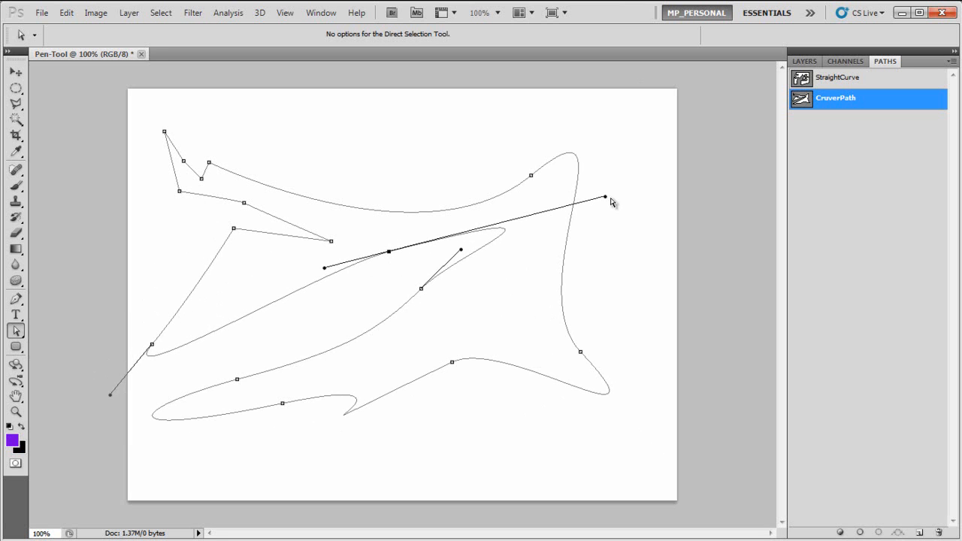
{"action": "left_click_drag", "start_coordinate": [607, 198], "coordinate": [464, 220]}
{"action": "left_click_drag", "start_coordinate": [328, 277], "coordinate": [326, 268]}
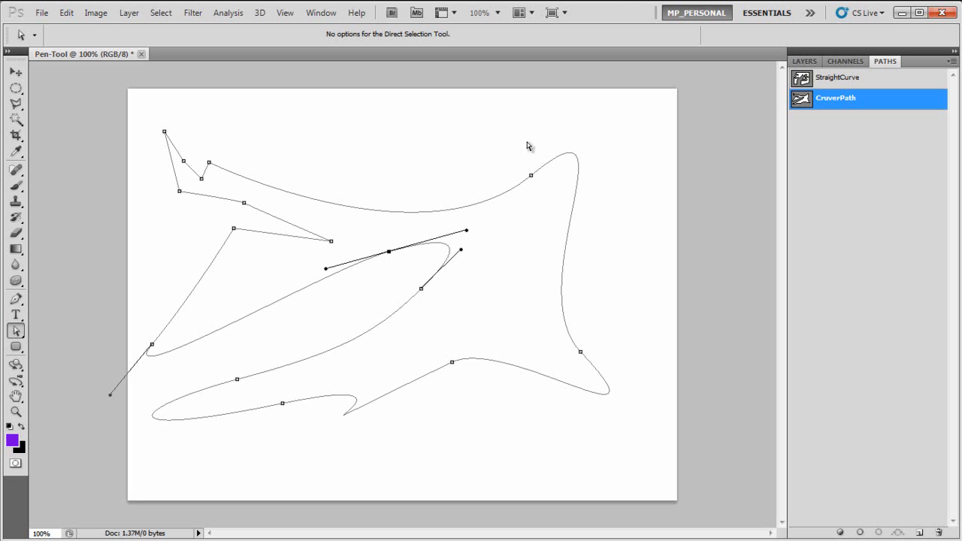
- With the Delete Anchor Point tool, remove the upper-right anchor point and the two lower-left anchor points from CruverPath
{"action": "left_click", "coordinate": [16, 302]}
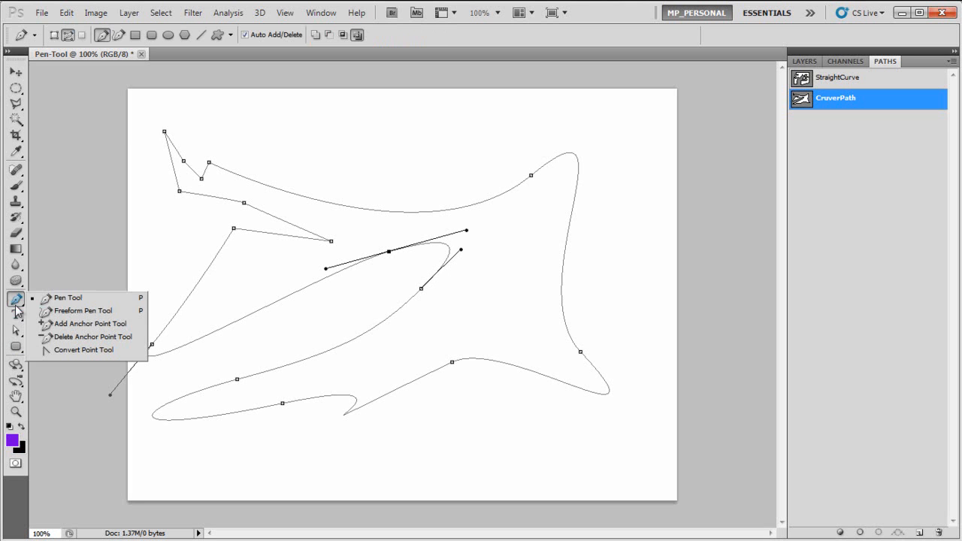
{"action": "left_click", "coordinate": [137, 338]}
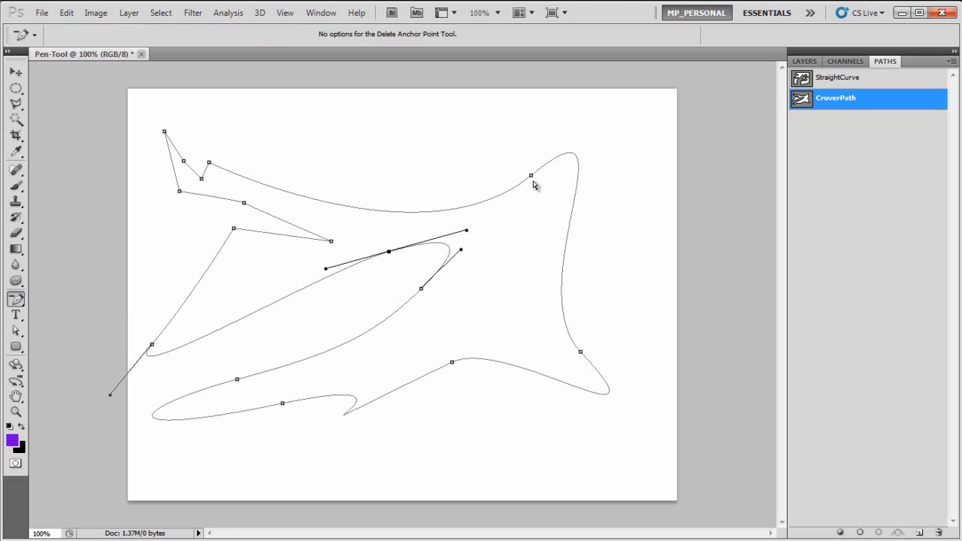
{"action": "left_click", "coordinate": [531, 177]}
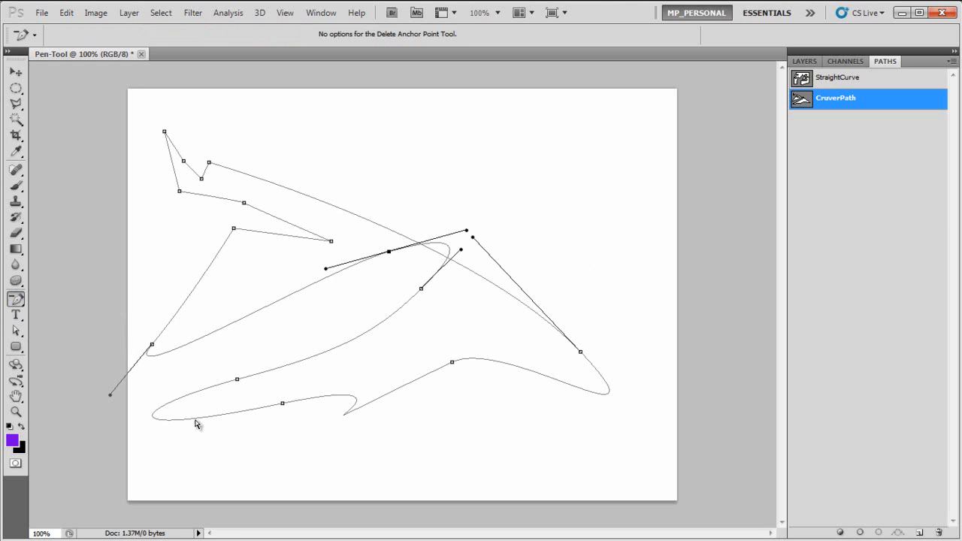
{"action": "left_click", "coordinate": [282, 406]}
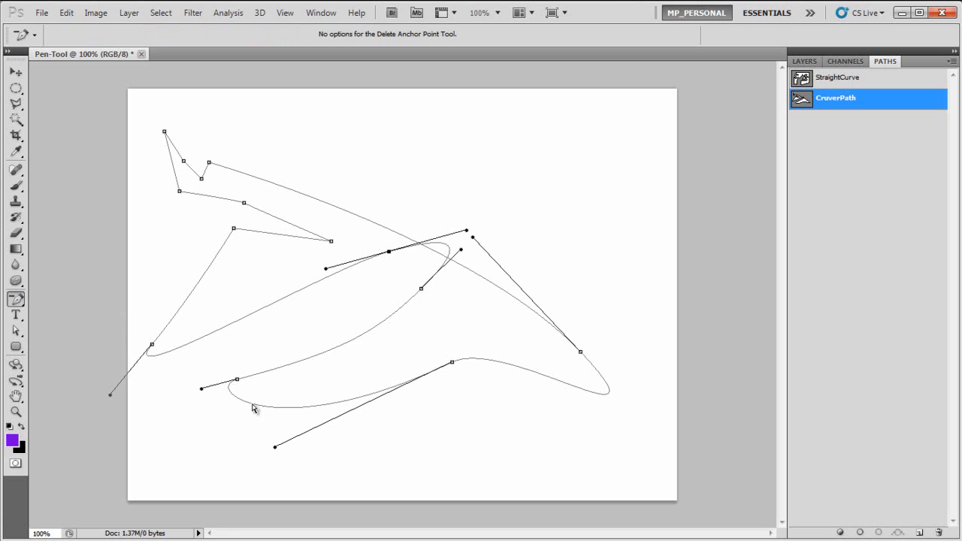
{"action": "left_click", "coordinate": [236, 380]}
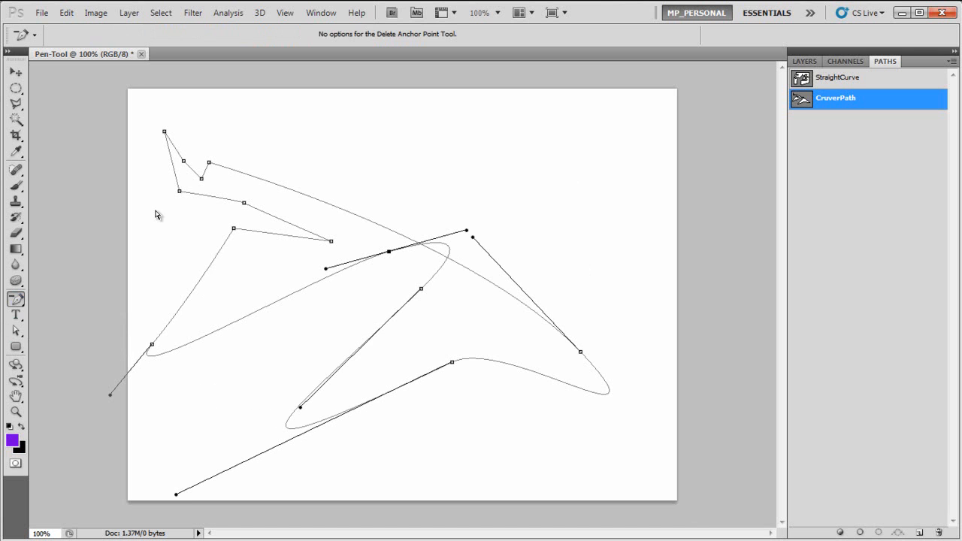
- Delete the four anchor points forming the zigzag tip at CruverPath's upper left, keeping the corner just below them
{"action": "left_click", "coordinate": [165, 133]}
{"action": "left_click", "coordinate": [184, 163]}
{"action": "left_click", "coordinate": [201, 180]}
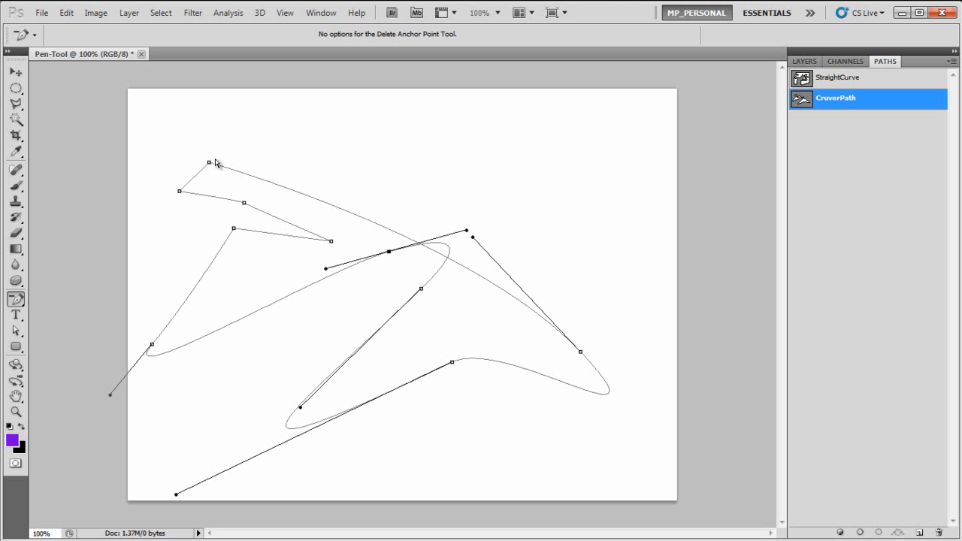
{"action": "left_click", "coordinate": [209, 162]}
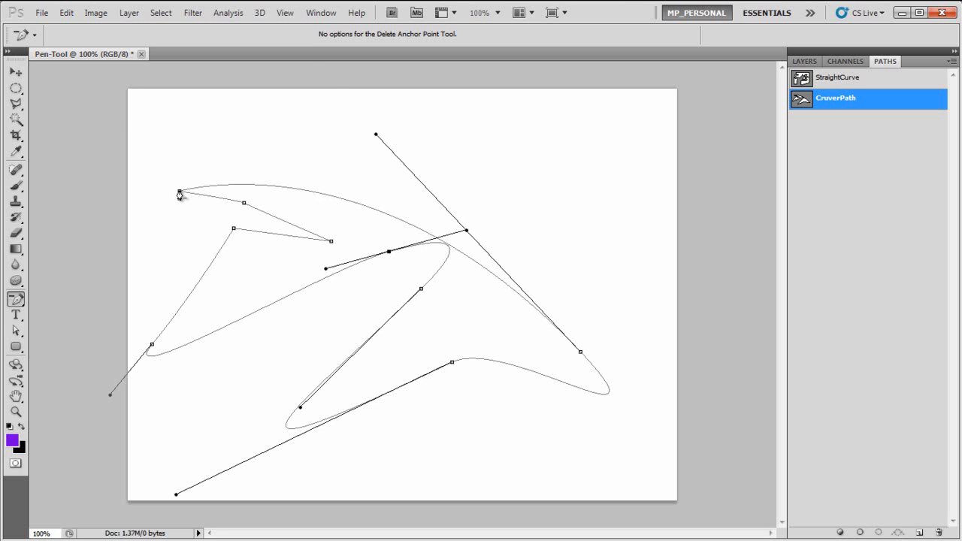
- Delete the remaining four corner anchor points on CruverPath's left side, plus the lower middle and far-right curve anchor points
{"action": "left_click", "coordinate": [180, 194]}
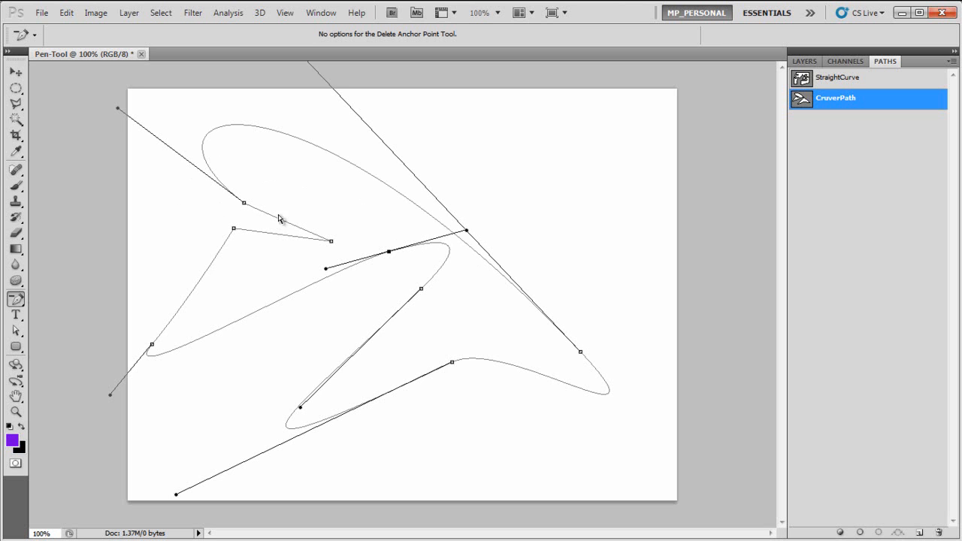
{"action": "left_click", "coordinate": [332, 243]}
{"action": "left_click", "coordinate": [234, 230]}
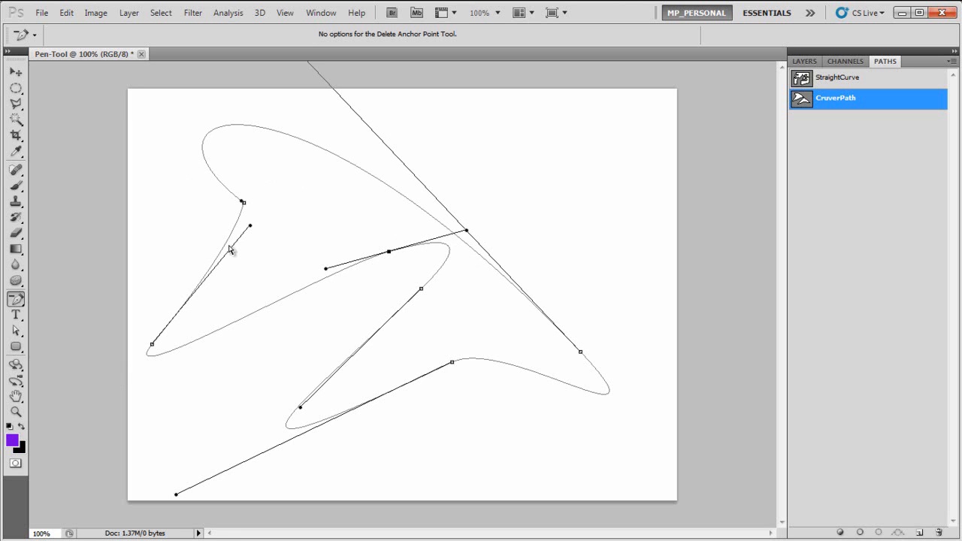
{"action": "left_click", "coordinate": [244, 204]}
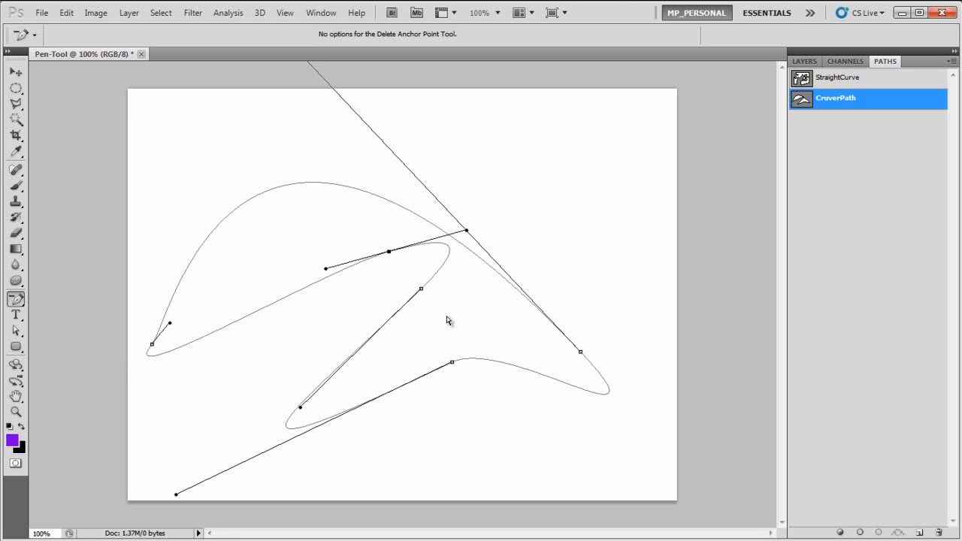
{"action": "left_click", "coordinate": [453, 364]}
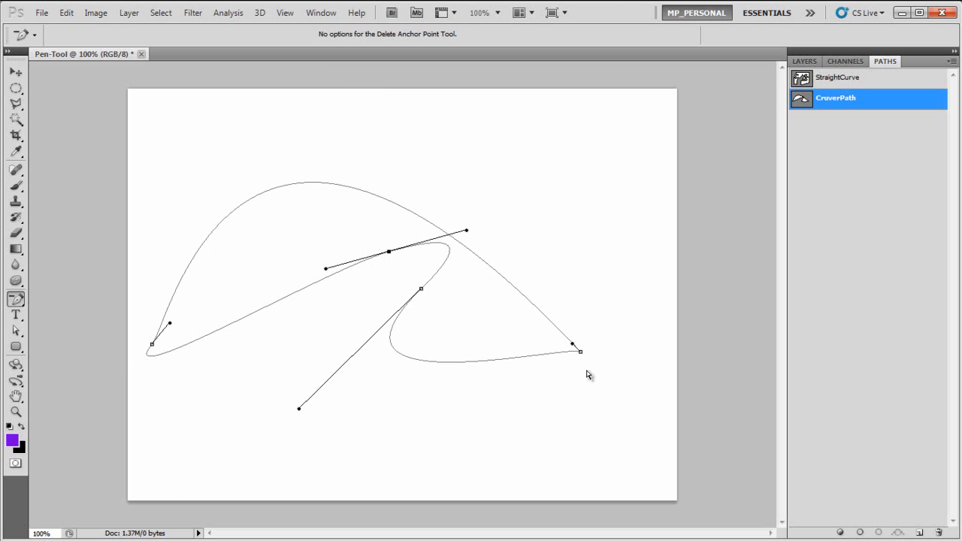
{"action": "left_click", "coordinate": [581, 352]}
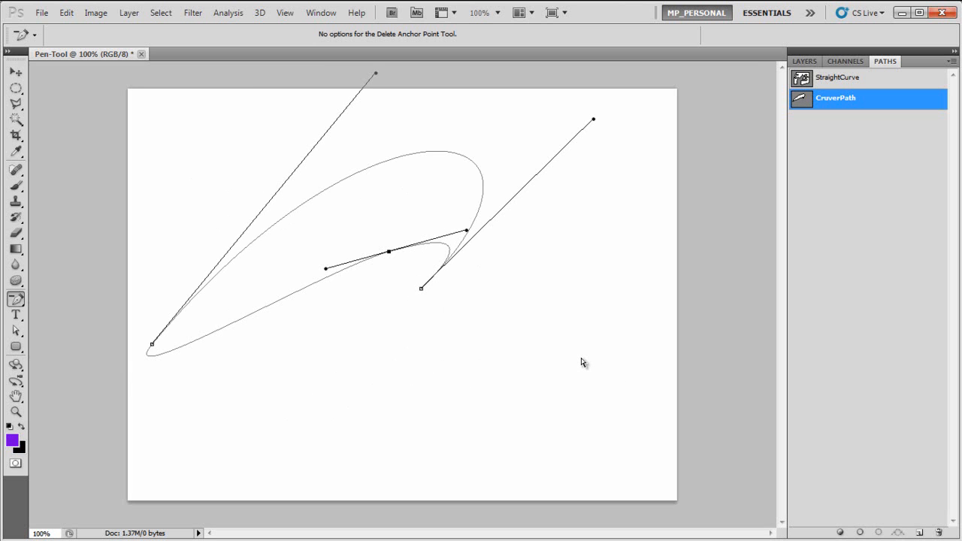
- Step back through the last six anchor point deletions on CruverPath
{"action": "key", "text": "ctrl+z"}
{"action": "key", "text": "ctrl+z"}
{"action": "key", "text": "ctrl+z"}
{"action": "key", "text": "ctrl+shift+z"}
{"action": "key", "text": "ctrl+alt+z"}
{"action": "key", "text": "ctrl+alt+z"}
{"action": "key", "text": "ctrl+alt+z"}
{"action": "key", "text": "ctrl+alt+z"}
{"action": "key", "text": "ctrl+alt+z"}
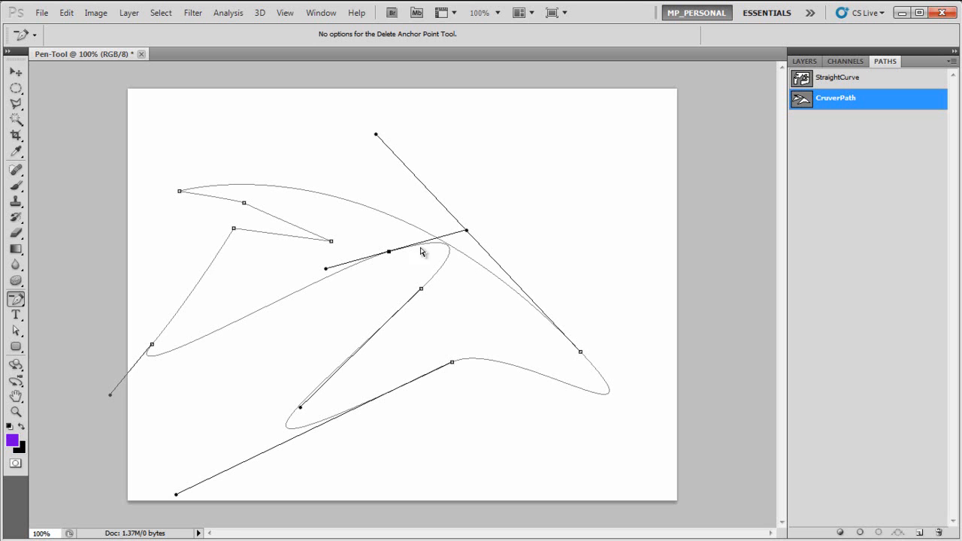
- With the Direct Selection tool, swing the far-right anchor point's upper direction handle up and right to bulge CruverPath's long upper curve outward
{"action": "left_click", "coordinate": [15, 331]}
{"action": "left_click_drag", "start_coordinate": [378, 138], "coordinate": [640, 80]}
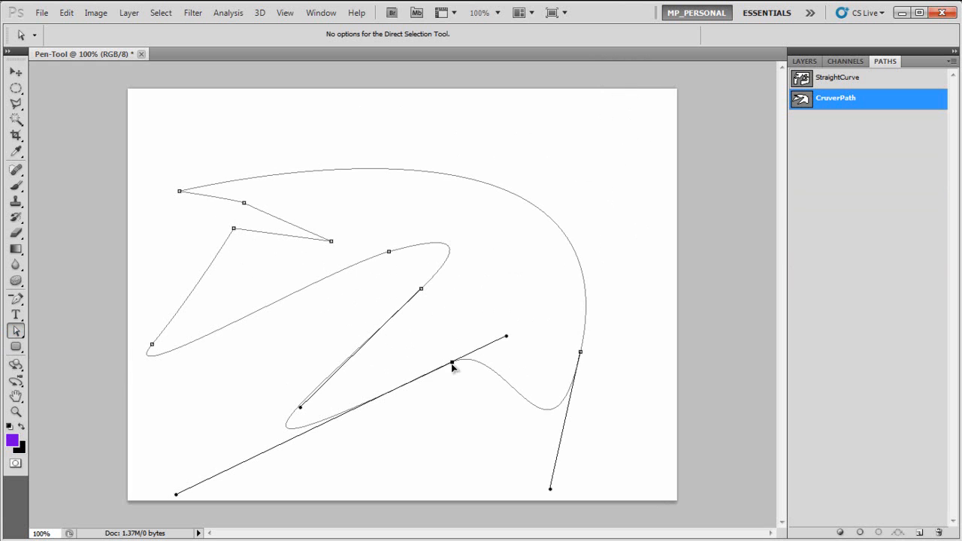